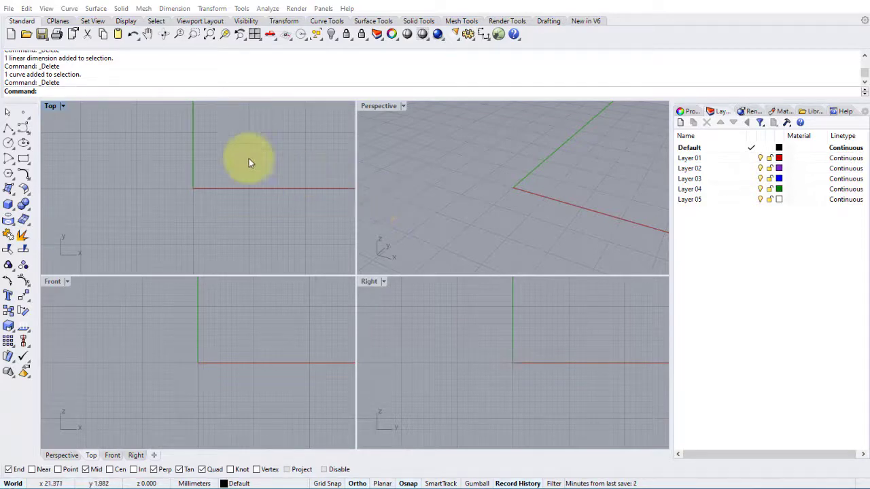
Maximize the Top viewport so it fills the whole modelling area.
{"action": "double_click", "coordinate": [51, 108]}
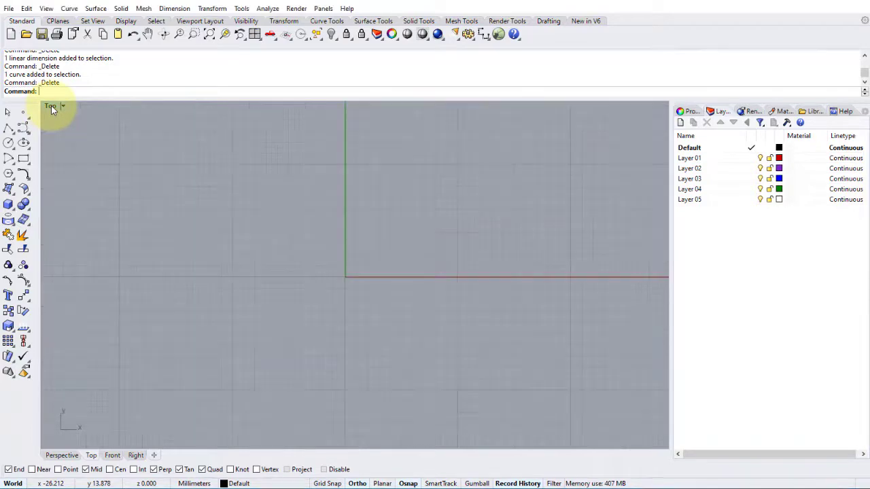
Draw an ellipse centred at 0,0 with a vertical 8 axis and 6 second axis, then enable Ortho.
{"action": "left_click", "coordinate": [23, 144]}
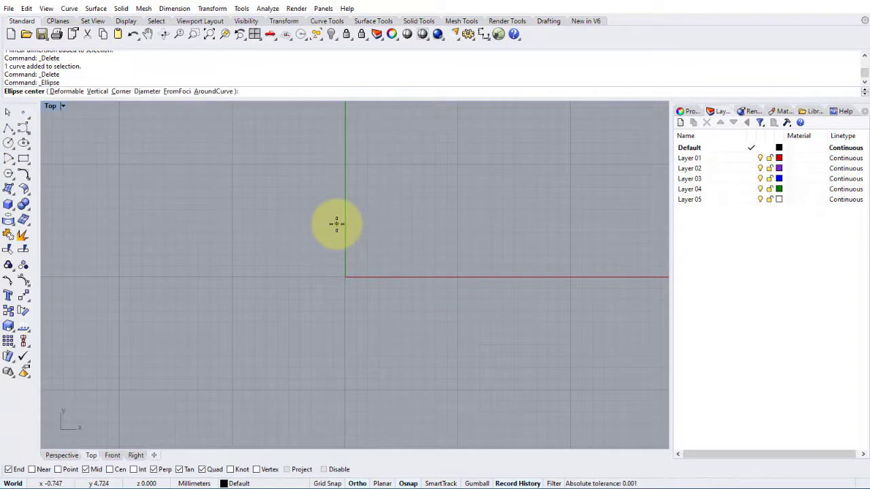
{"action": "type", "text": "0,0"}
{"action": "key", "text": "Return"}
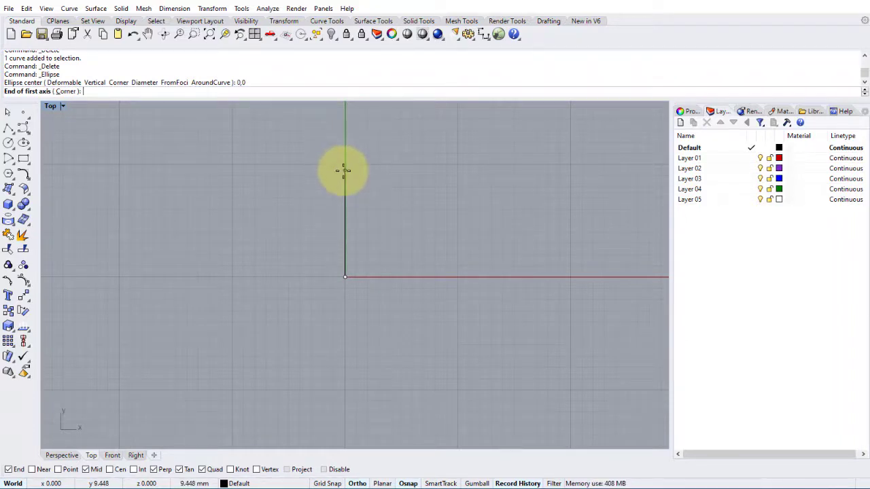
{"action": "type", "text": "8"}
{"action": "key", "text": "Return"}
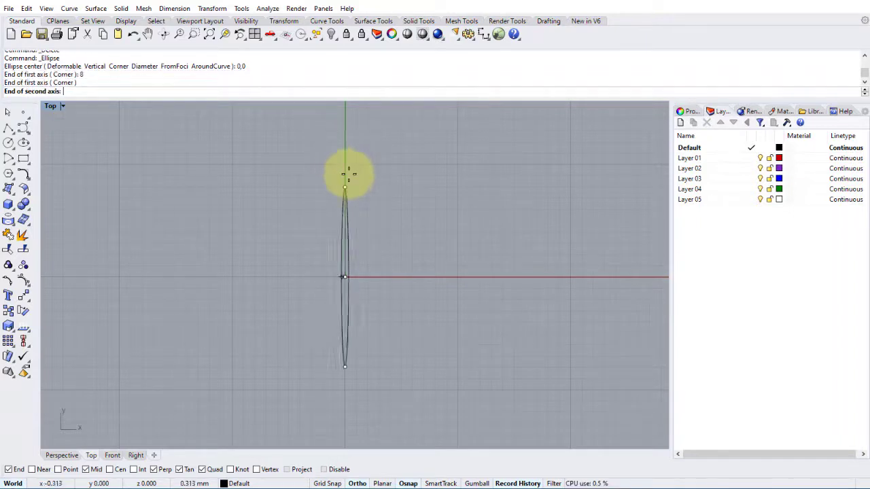
{"action": "left_click", "coordinate": [346, 174]}
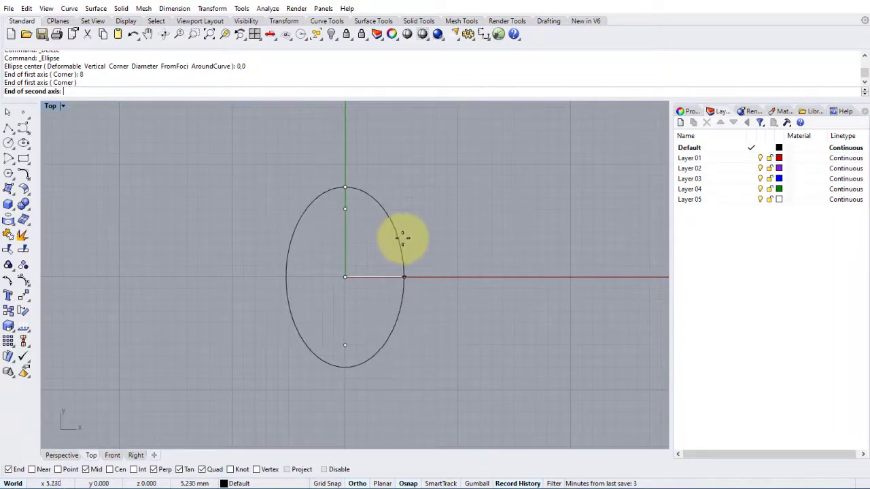
{"action": "type", "text": "6"}
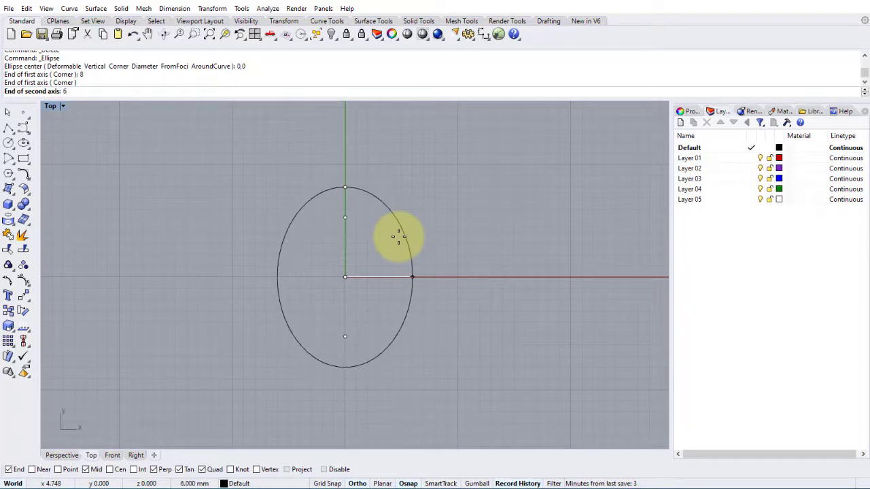
{"action": "key", "text": "Return"}
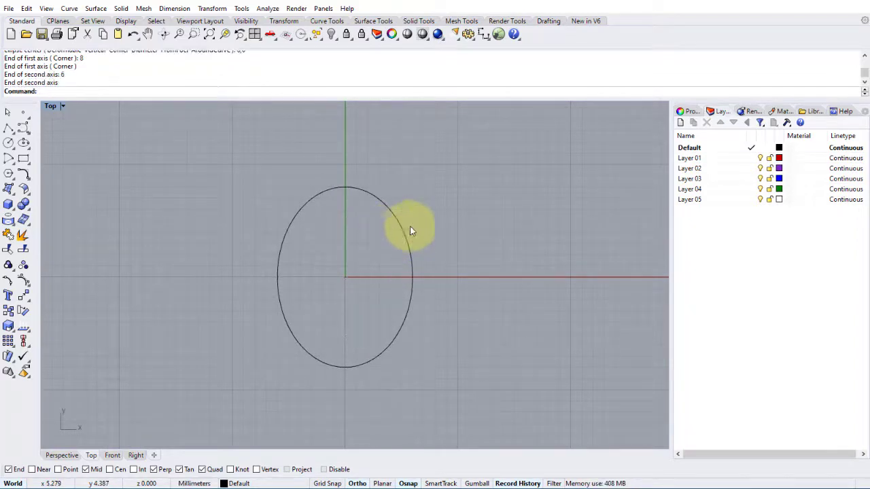
{"action": "left_click", "coordinate": [358, 483]}
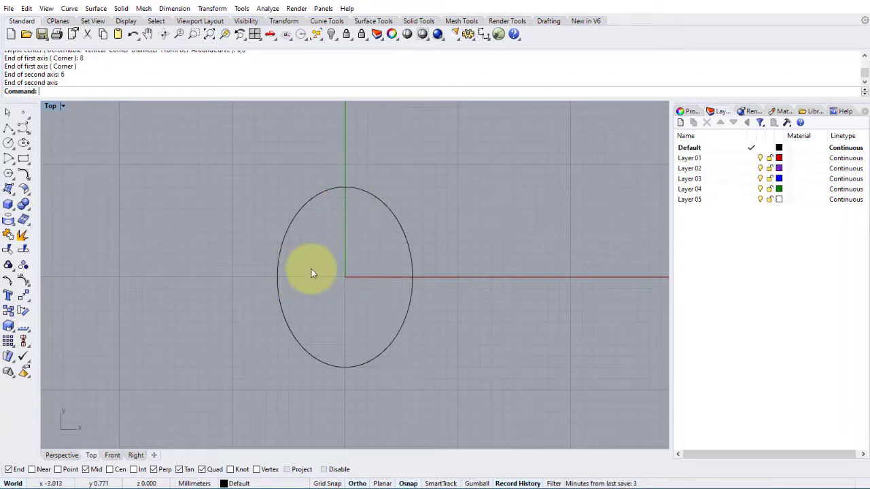
Zoom to the ellipse and draw a vertical polyline from 0,0 to its top quadrant.
{"action": "left_click", "coordinate": [315, 196]}
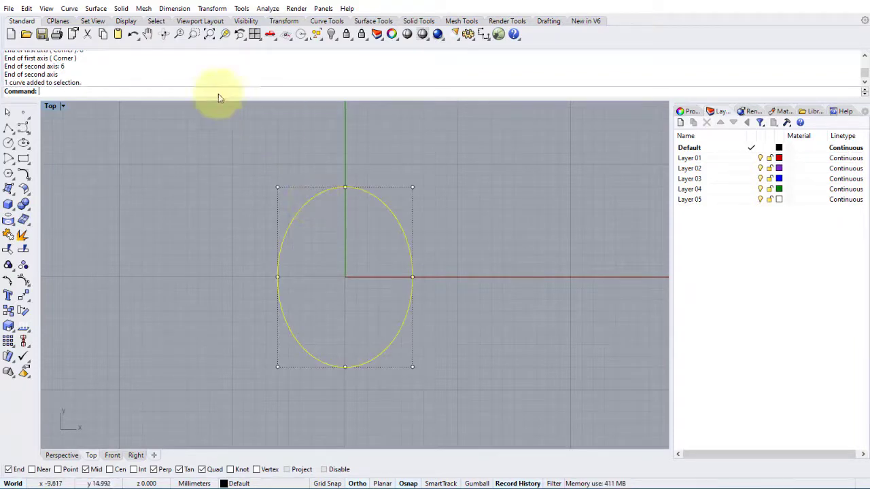
{"action": "left_click", "coordinate": [226, 35]}
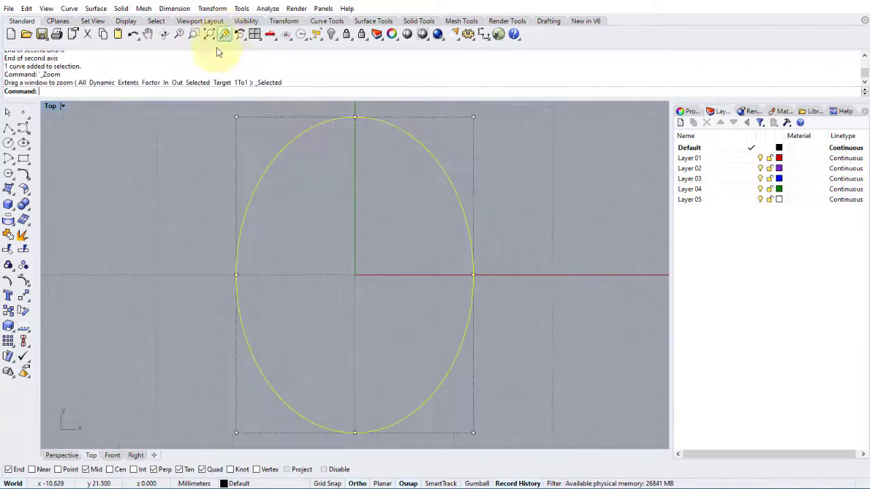
{"action": "left_click", "coordinate": [154, 158]}
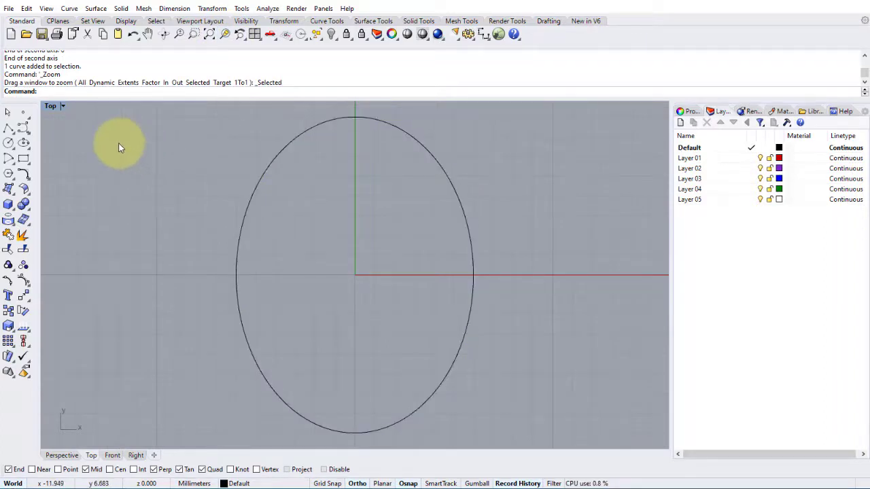
{"action": "left_click", "coordinate": [8, 129]}
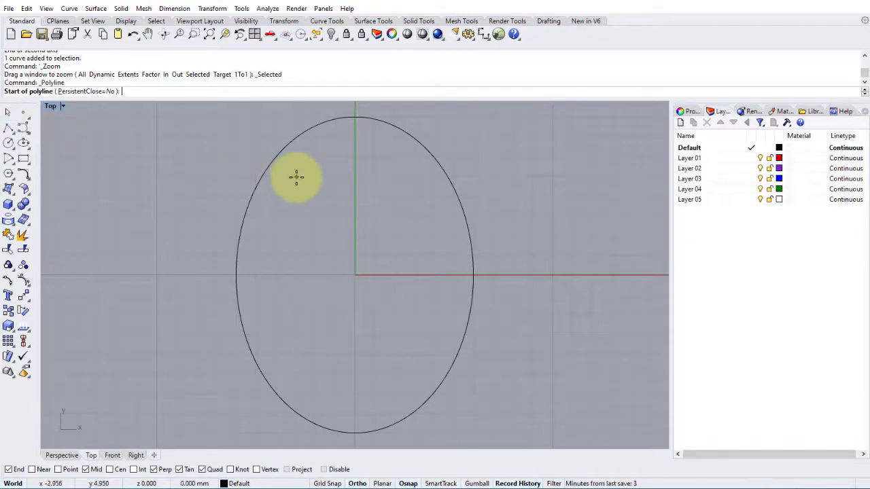
{"action": "key", "text": "Return"}
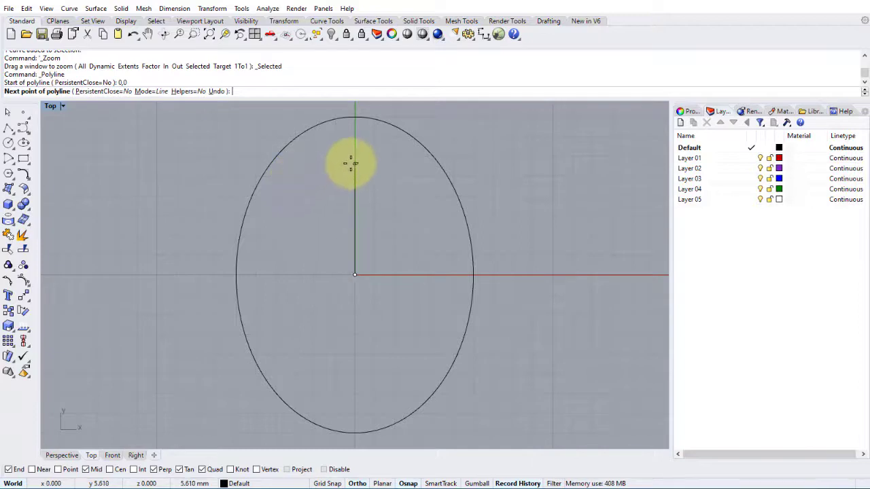
{"action": "left_click", "coordinate": [355, 119]}
{"action": "key", "text": "Return"}
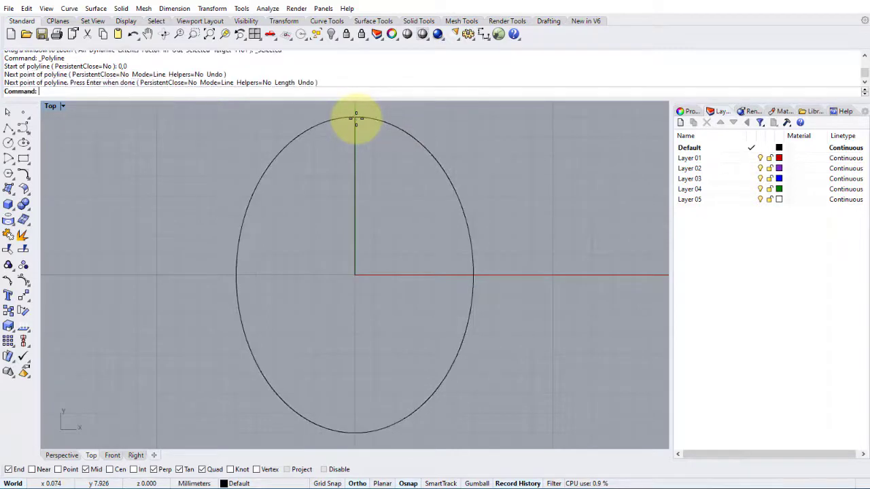
{"action": "left_click", "coordinate": [354, 146]}
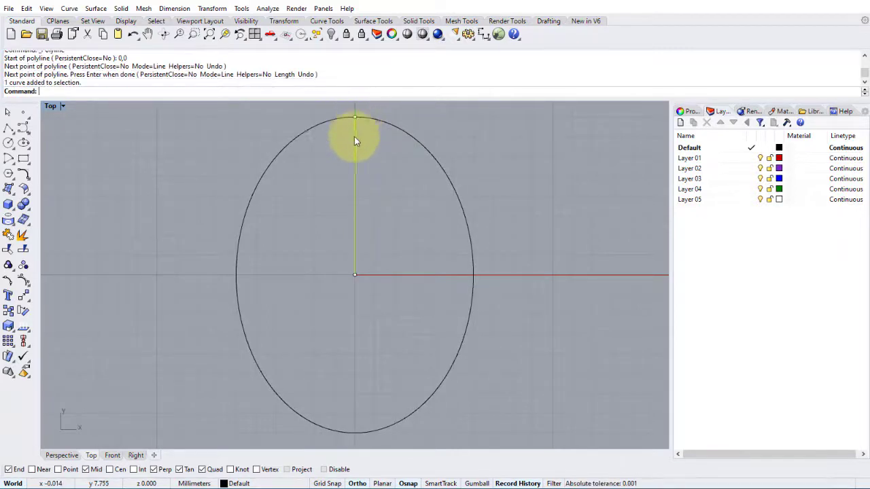
{"action": "left_click", "coordinate": [391, 172]}
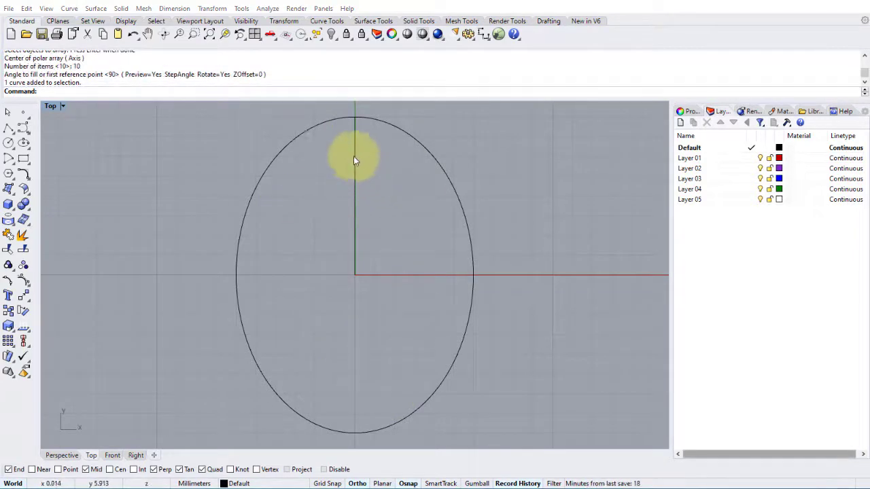
Polar-array the vertical line about the origin: 10 items filling 90 degrees.
{"action": "left_click", "coordinate": [212, 9]}
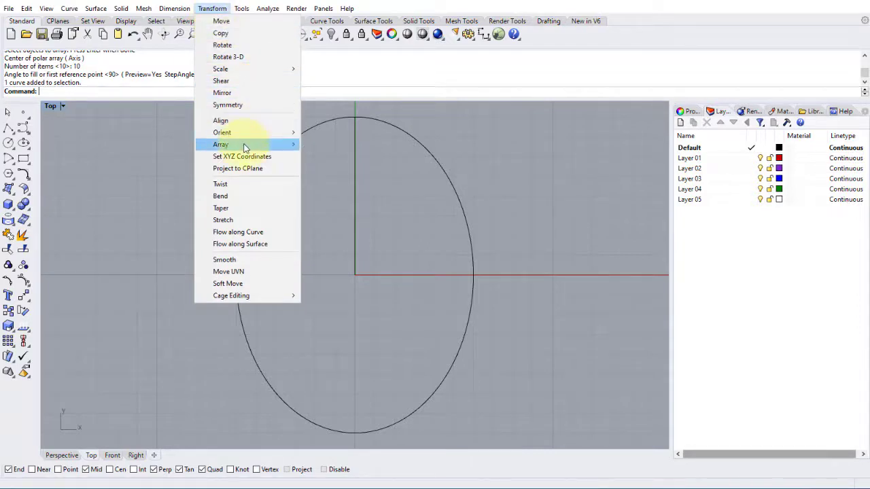
{"action": "mouse_move", "coordinate": [245, 147]}
{"action": "left_click", "coordinate": [332, 156]}
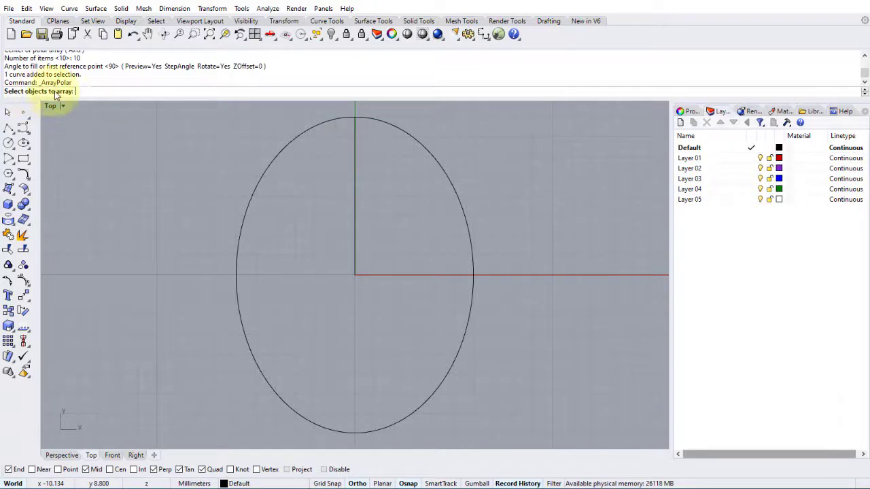
{"action": "left_click", "coordinate": [355, 141]}
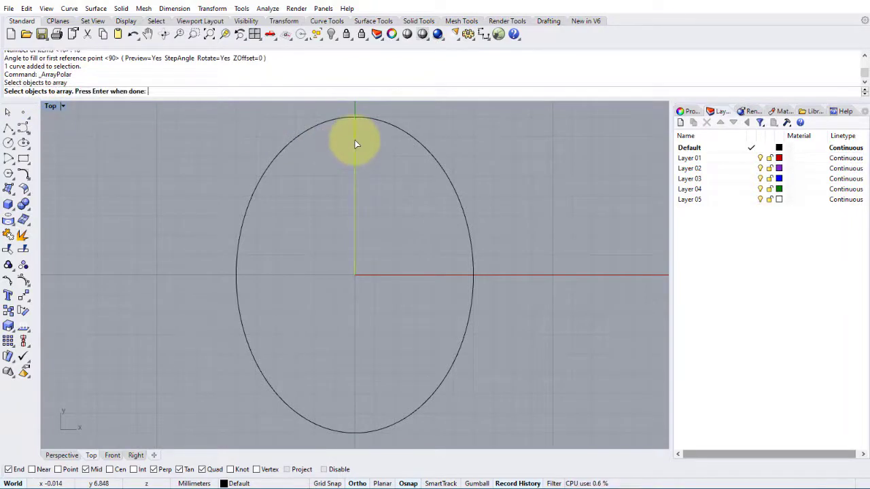
{"action": "key", "text": "Return"}
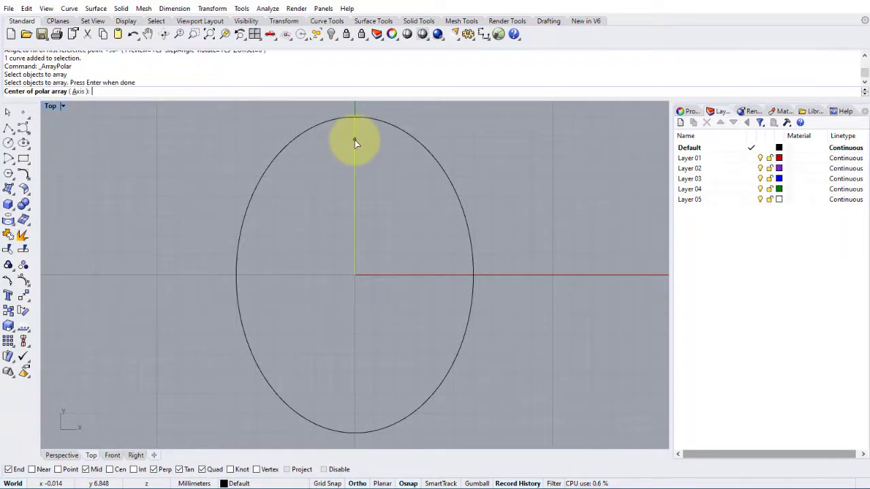
{"action": "left_click", "coordinate": [354, 274]}
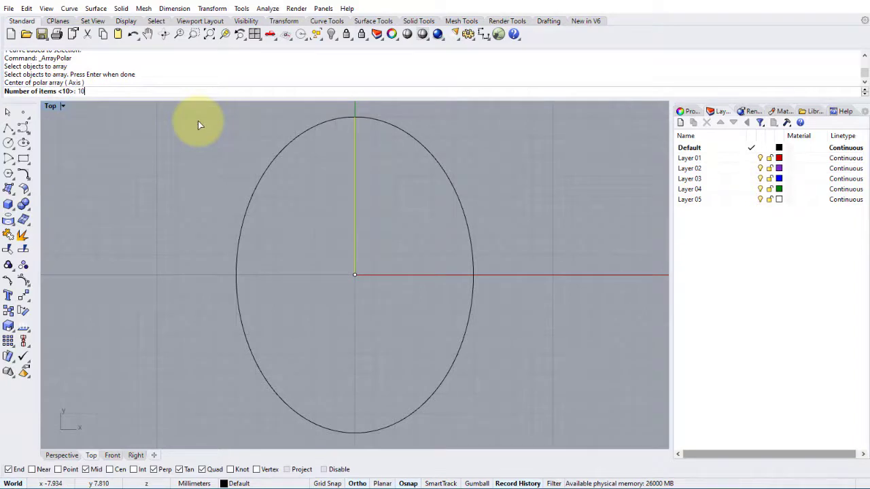
{"action": "key", "text": "Return"}
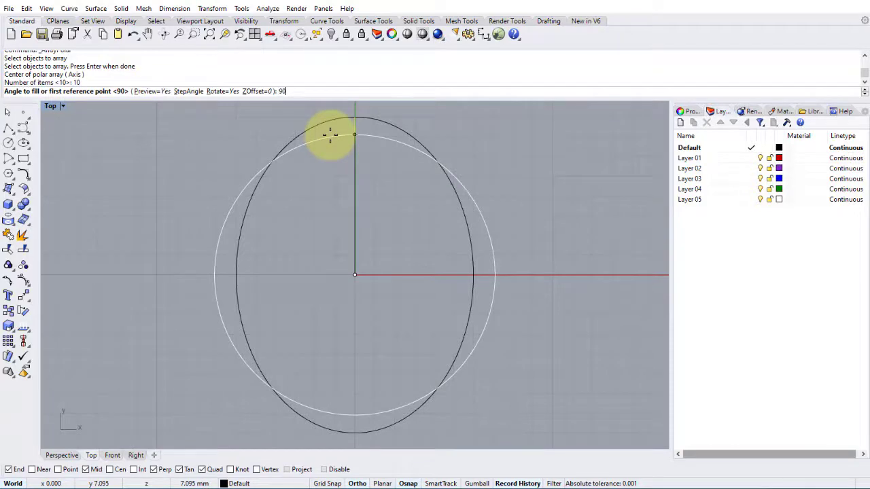
{"action": "key", "text": "Return"}
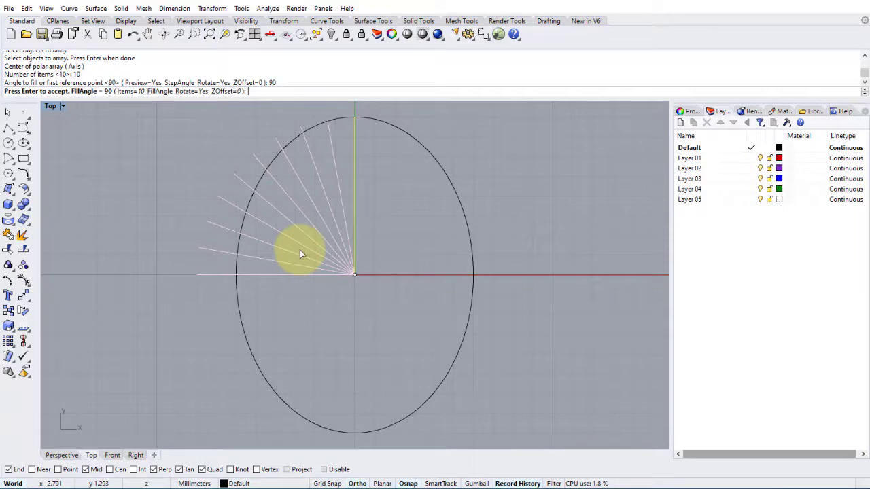
{"action": "key", "text": "Return"}
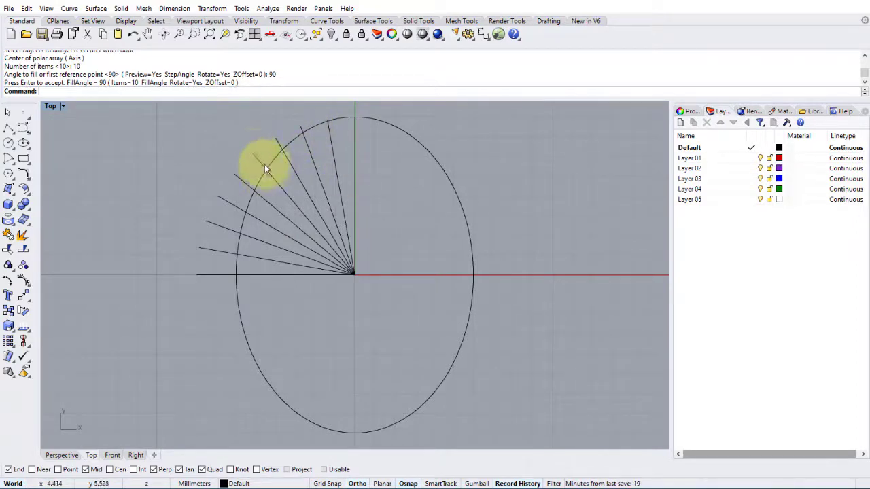
Trim the outer ends of all radial fan lines back to the ellipse.
{"action": "left_click", "coordinate": [236, 272]}
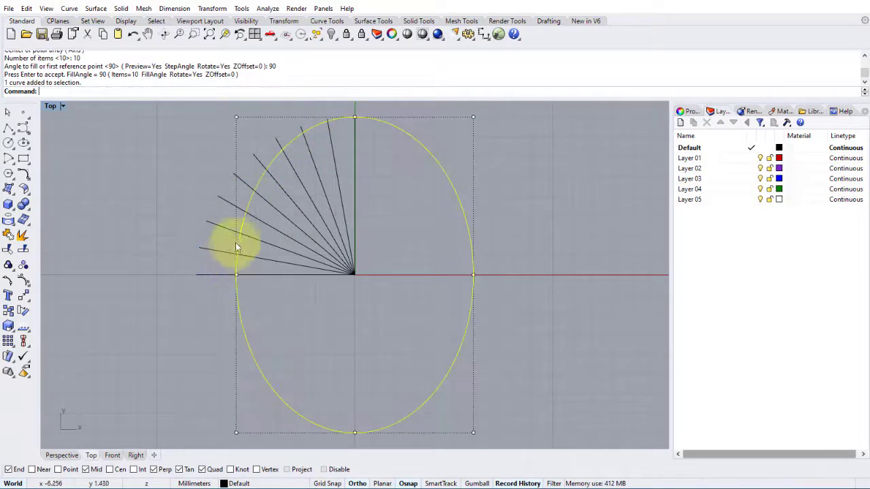
{"action": "left_click", "coordinate": [198, 158]}
{"action": "left_click", "coordinate": [274, 161]}
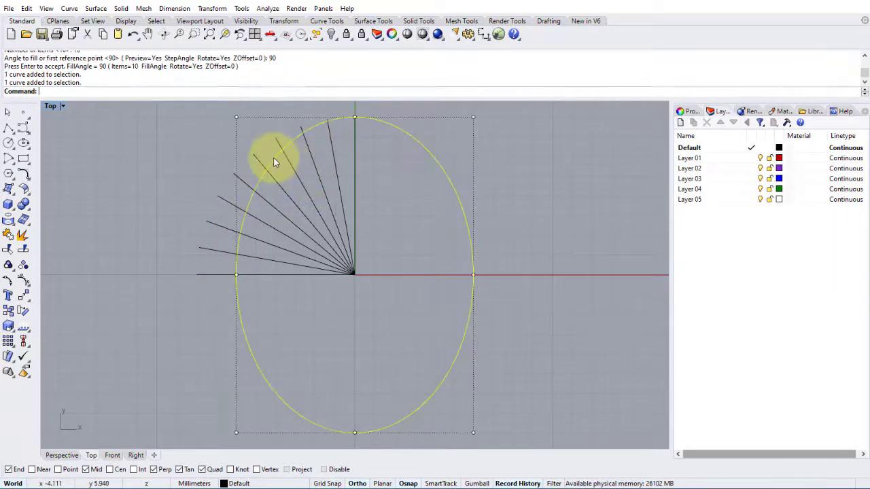
{"action": "left_click", "coordinate": [11, 252]}
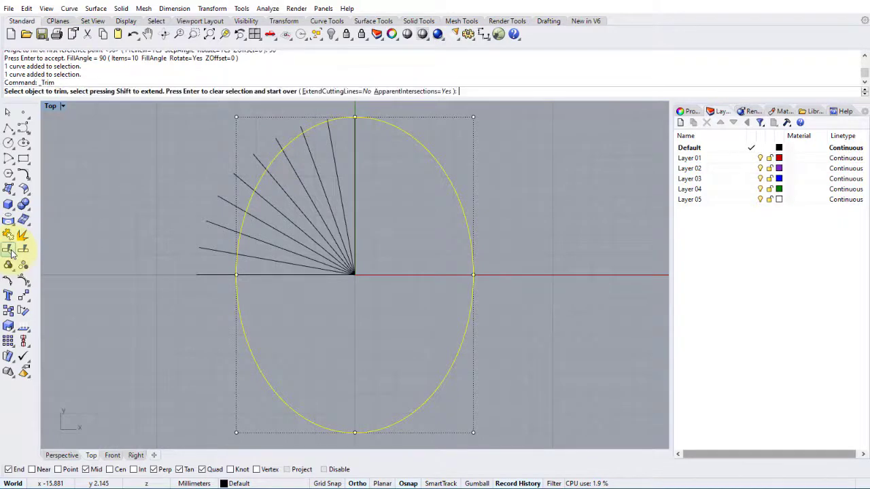
{"action": "left_click", "coordinate": [203, 276]}
{"action": "left_click", "coordinate": [213, 250]}
{"action": "left_click", "coordinate": [219, 227]}
{"action": "left_click", "coordinate": [227, 201]}
{"action": "left_click", "coordinate": [246, 184]}
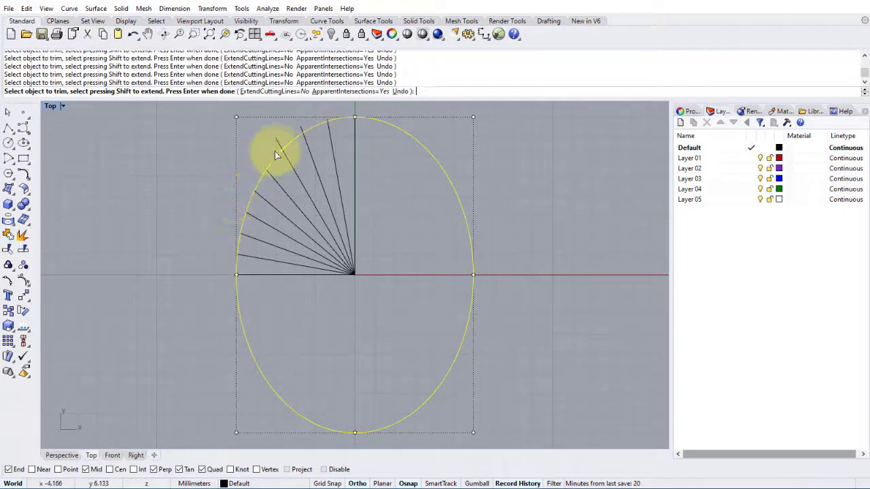
{"action": "left_click", "coordinate": [278, 145]}
{"action": "left_click", "coordinate": [302, 128]}
{"action": "left_click", "coordinate": [328, 120]}
{"action": "scroll", "coordinate": [328, 120], "scroll_direction": "up", "scroll_amount": 5}
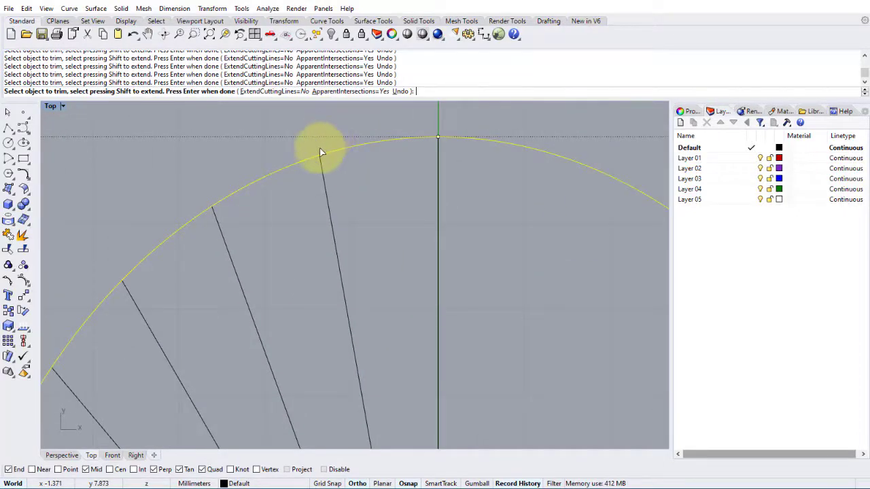
{"action": "left_click", "coordinate": [322, 153]}
{"action": "key", "text": "Return"}
Zoom the Top view to fit the oval outline.
{"action": "scroll", "coordinate": [292, 237], "scroll_direction": "down", "scroll_amount": 6}
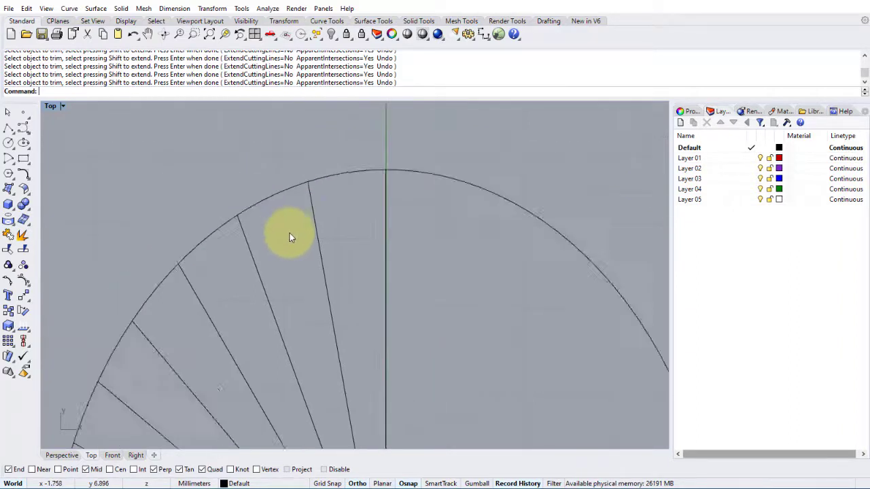
{"action": "right_click_drag", "start_coordinate": [351, 192], "coordinate": [344, 210]}
{"action": "left_click", "coordinate": [390, 136]}
{"action": "left_click", "coordinate": [224, 35]}
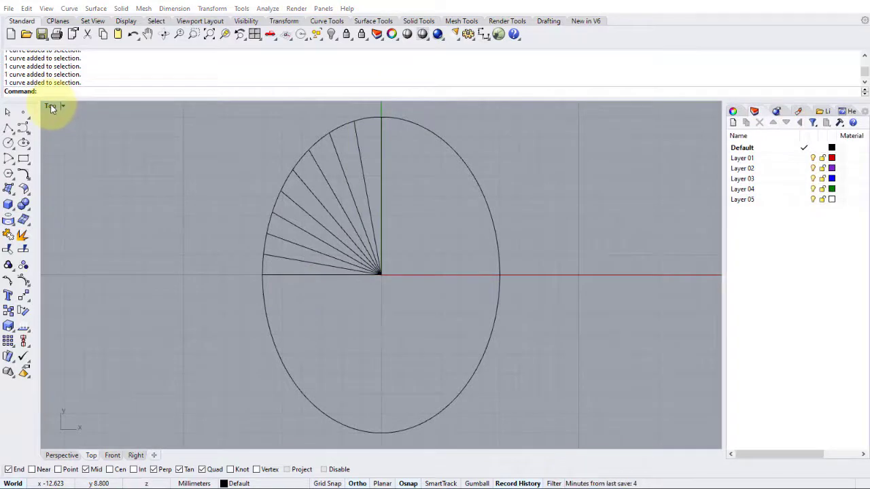
Maximize the Perspective view and orbit to a close-up of the fan.
{"action": "double_click", "coordinate": [51, 105]}
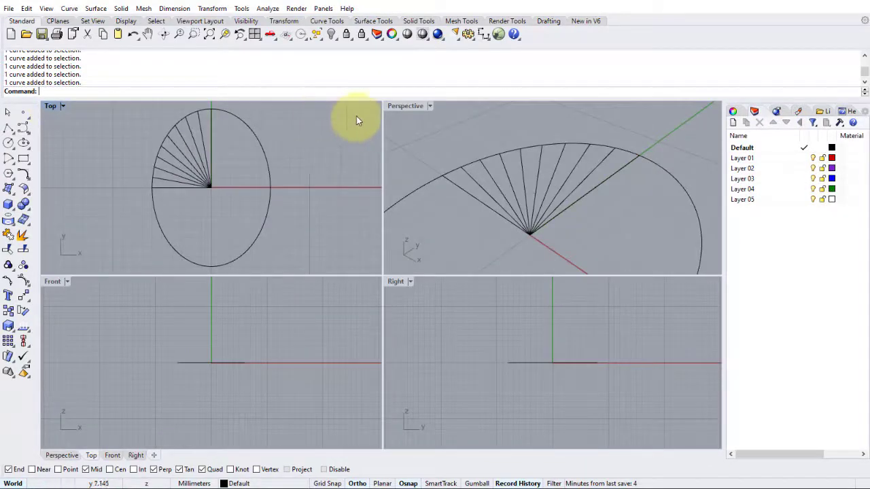
{"action": "double_click", "coordinate": [413, 108]}
{"action": "scroll", "coordinate": [304, 223], "scroll_direction": "down", "scroll_amount": 2}
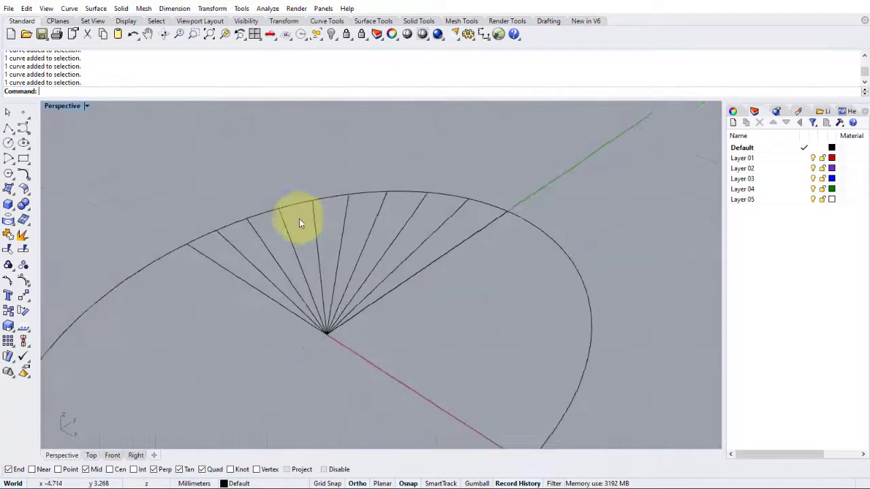
{"action": "scroll", "coordinate": [305, 222], "scroll_direction": "up", "scroll_amount": 4}
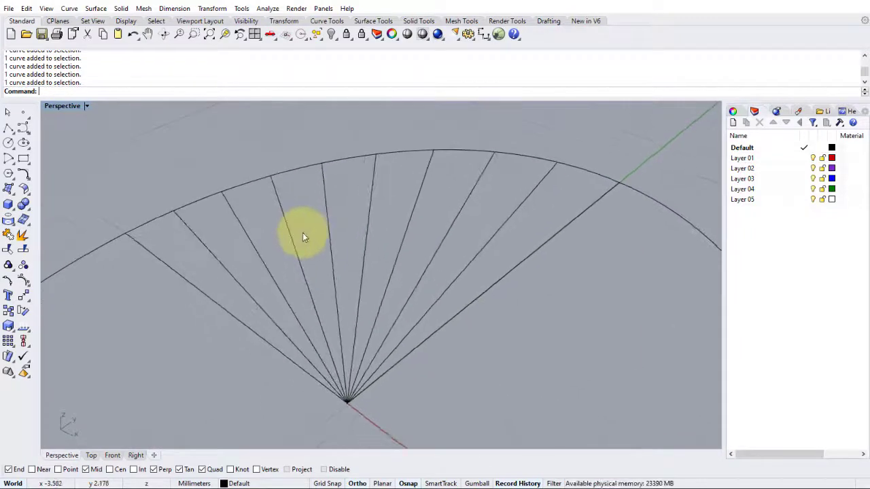
{"action": "right_click_drag", "start_coordinate": [304, 237], "coordinate": [265, 244]}
{"action": "right_click_drag", "start_coordinate": [205, 248], "coordinate": [182, 259]}
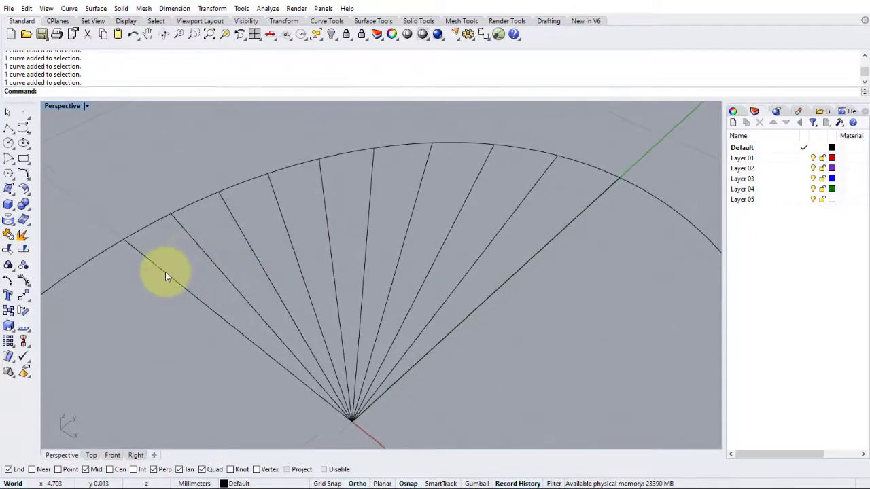
Select every other fan line and turn on their control points.
{"action": "left_click", "coordinate": [165, 272]}
{"action": "left_click", "coordinate": [258, 259], "text": "shift"}
{"action": "left_click", "coordinate": [331, 256], "text": "shift"}
{"action": "left_click", "coordinate": [397, 263], "text": "shift"}
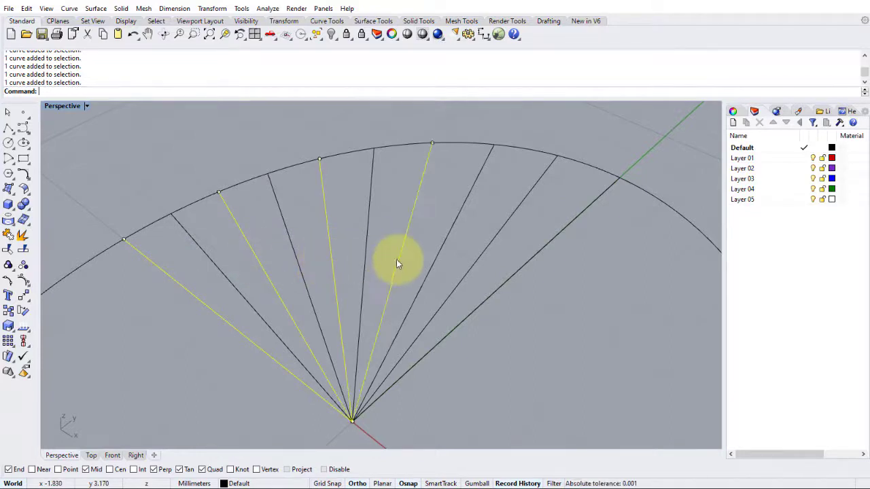
{"action": "left_click", "coordinate": [463, 275], "text": "shift"}
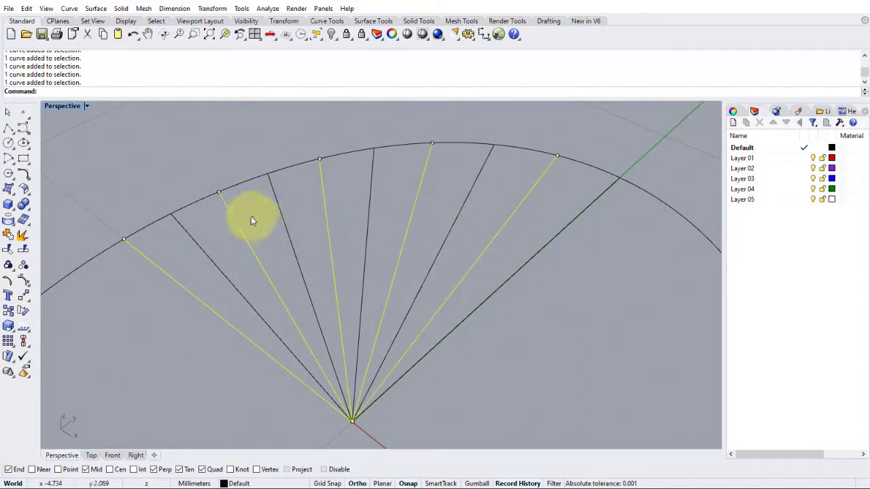
{"action": "left_click", "coordinate": [24, 283]}
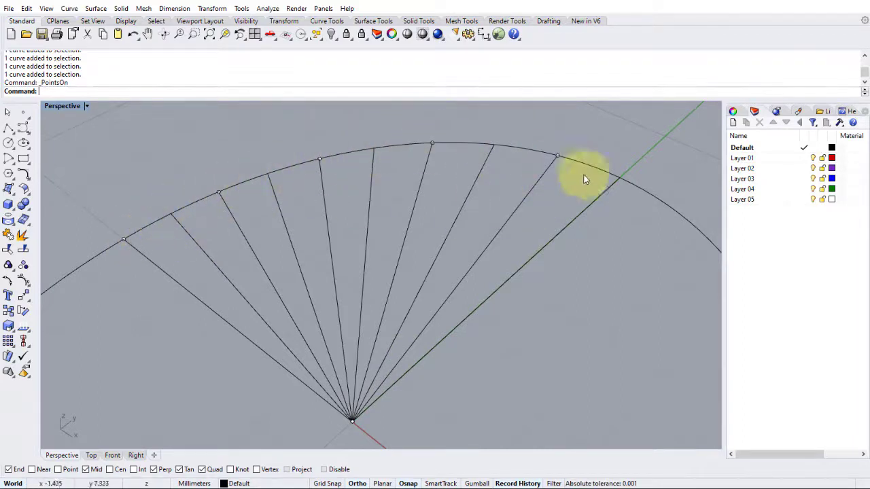
Select the outer end points of the five alternate fan lines.
{"action": "left_click", "coordinate": [123, 241]}
{"action": "left_click", "coordinate": [218, 192]}
{"action": "left_click", "coordinate": [319, 160]}
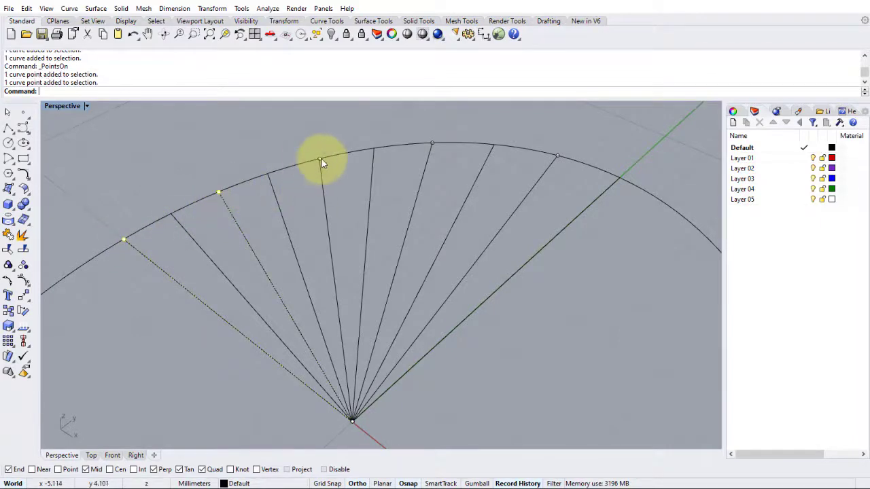
{"action": "left_click", "coordinate": [433, 144]}
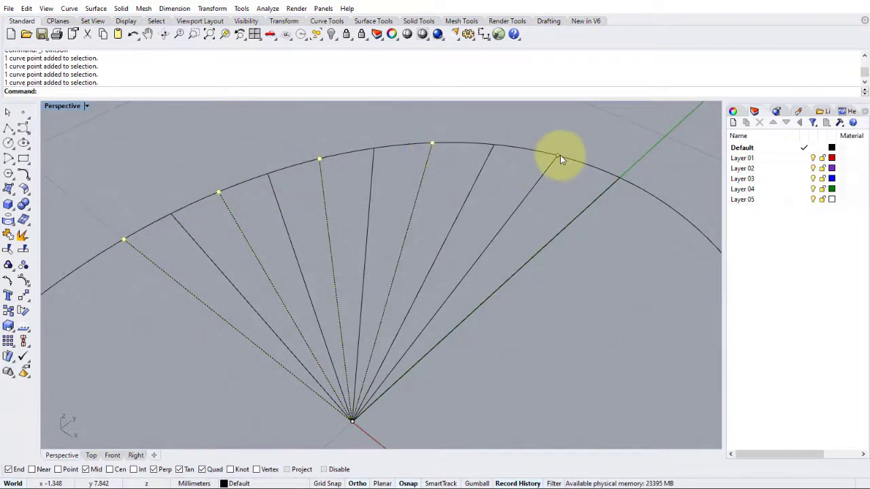
{"action": "left_click", "coordinate": [558, 156]}
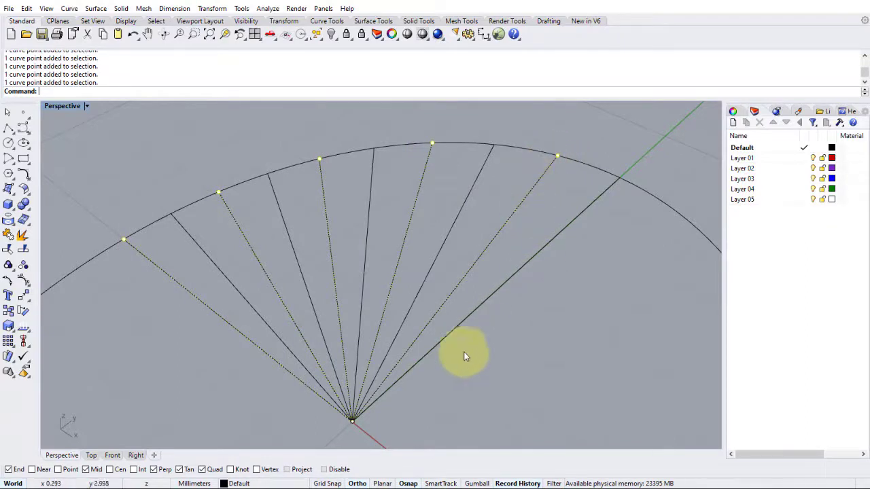
Raise the selected end points 6 mm in Z with the Gumball, then turn Gumball off.
{"action": "left_click", "coordinate": [476, 483]}
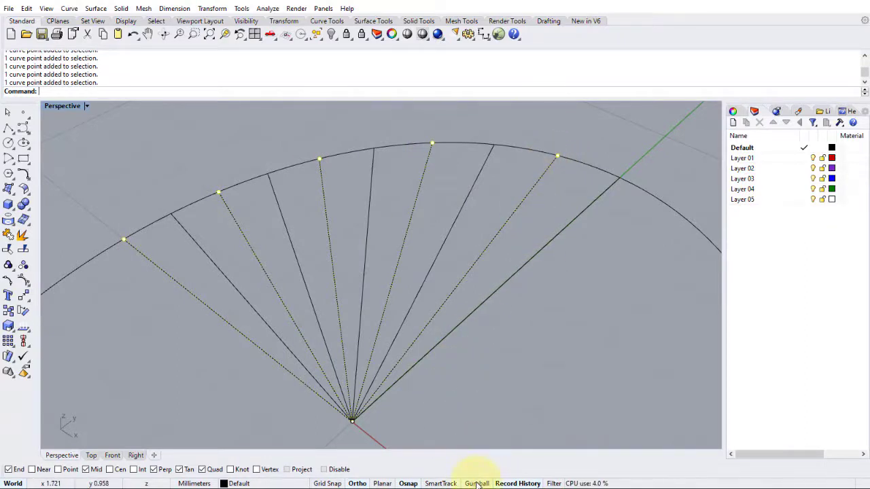
{"action": "right_click_drag", "start_coordinate": [369, 378], "coordinate": [356, 228]}
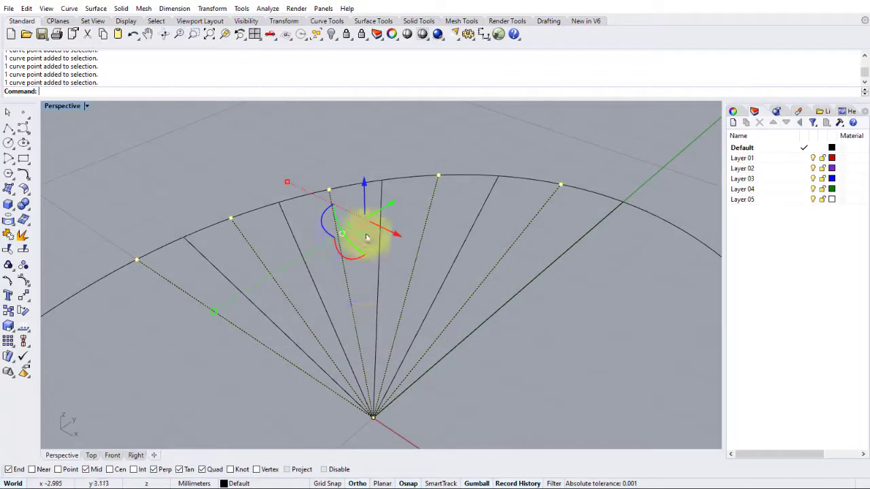
{"action": "left_click", "coordinate": [364, 183]}
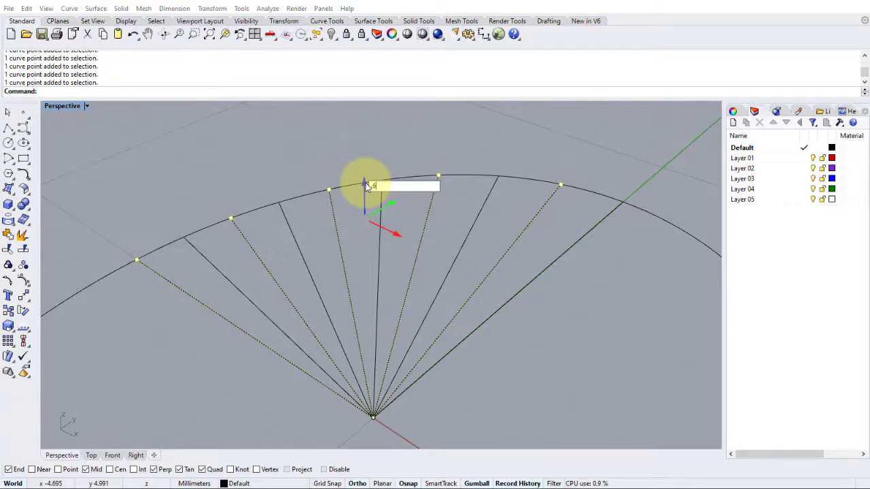
{"action": "key", "text": "Return"}
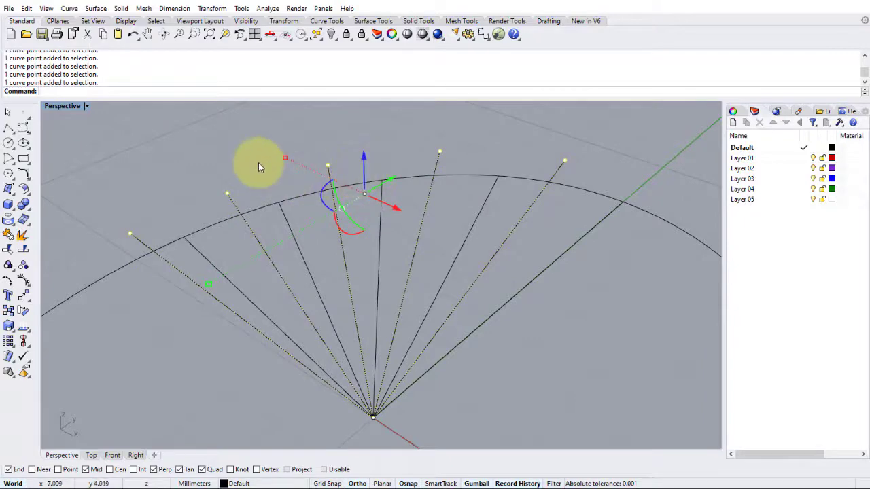
{"action": "left_click", "coordinate": [477, 483]}
{"action": "right_click_drag", "start_coordinate": [542, 398], "coordinate": [203, 270]}
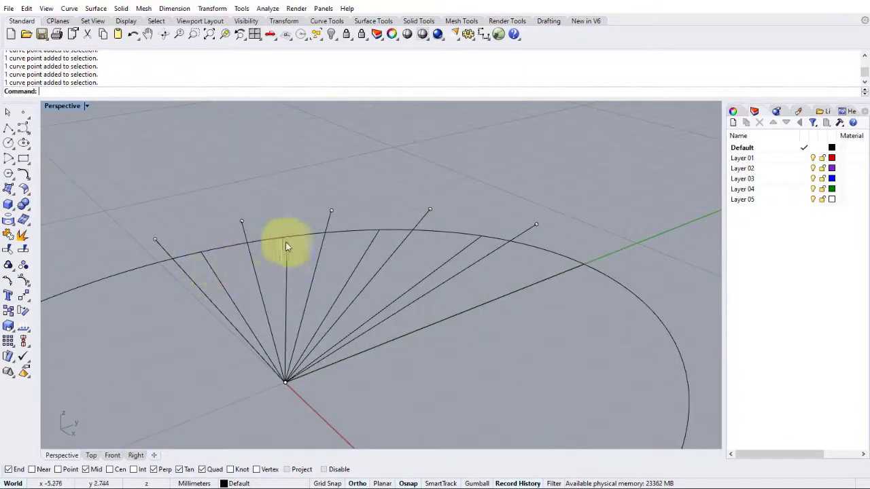
{"action": "mouse_move", "coordinate": [478, 266]}
{"action": "right_mouse_down"}
{"action": "mouse_move", "coordinate": [471, 291]}
{"action": "mouse_move", "coordinate": [456, 295]}
{"action": "mouse_move", "coordinate": [479, 282]}
{"action": "right_mouse_up"}
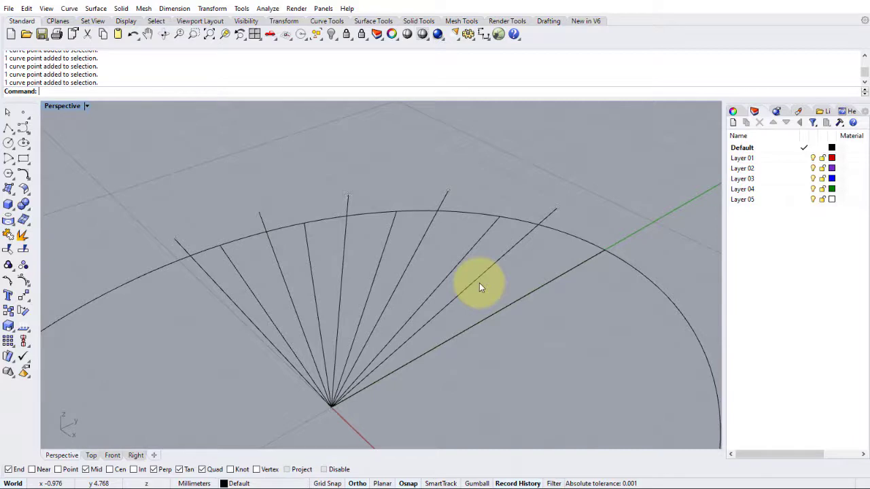
{"action": "mouse_move", "coordinate": [479, 283]}
{"action": "right_mouse_down"}
{"action": "mouse_move", "coordinate": [482, 291]}
{"action": "mouse_move", "coordinate": [486, 282]}
{"action": "right_mouse_up"}
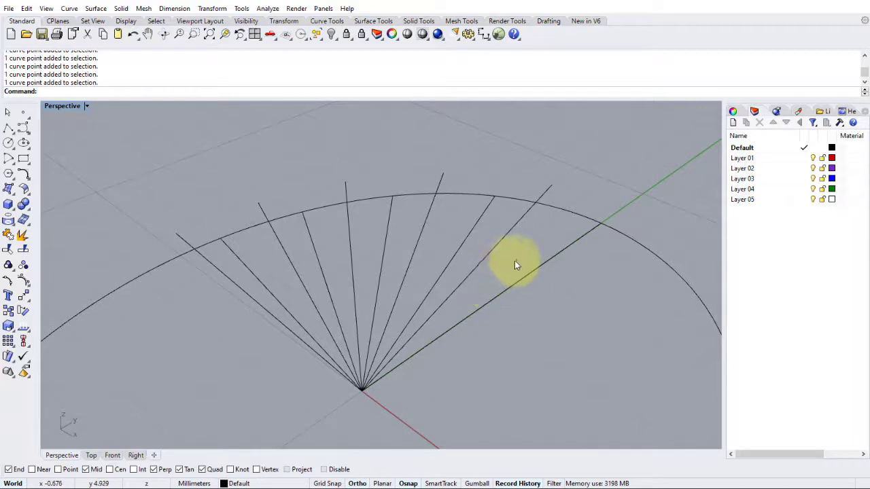
Make Layer 02 the current layer.
{"action": "left_click", "coordinate": [798, 168]}
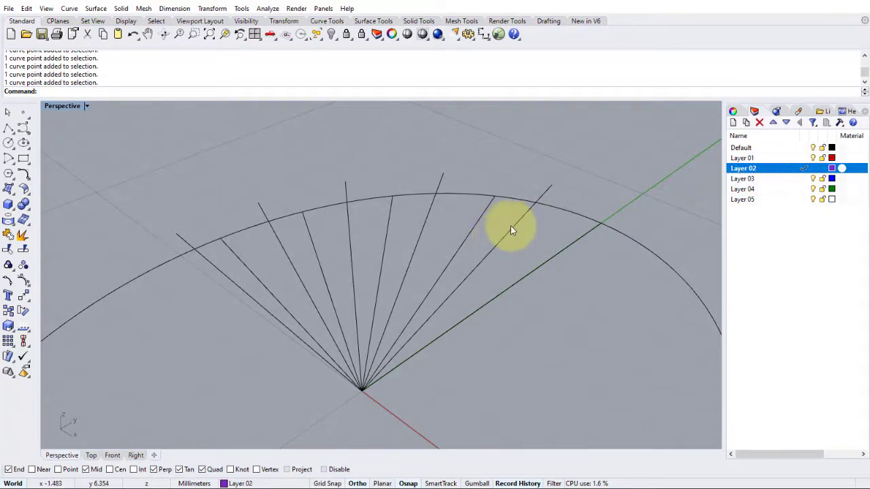
{"action": "left_click", "coordinate": [96, 8]}
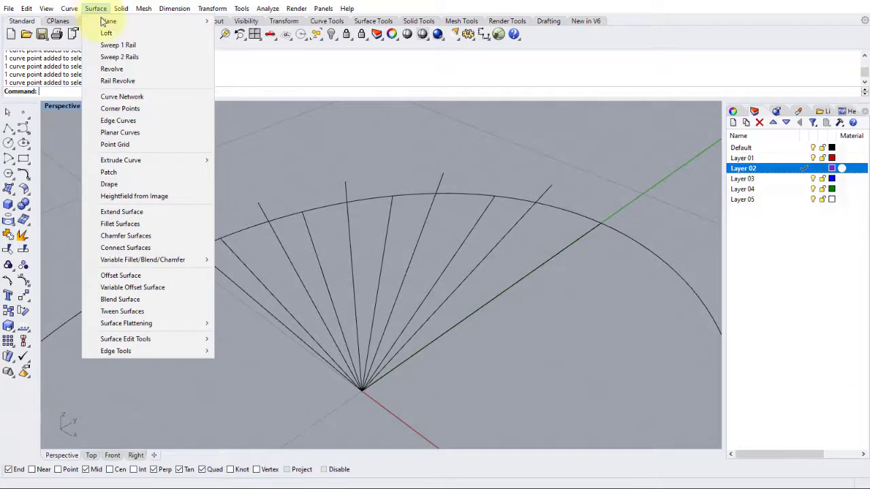
{"action": "left_click", "coordinate": [286, 85]}
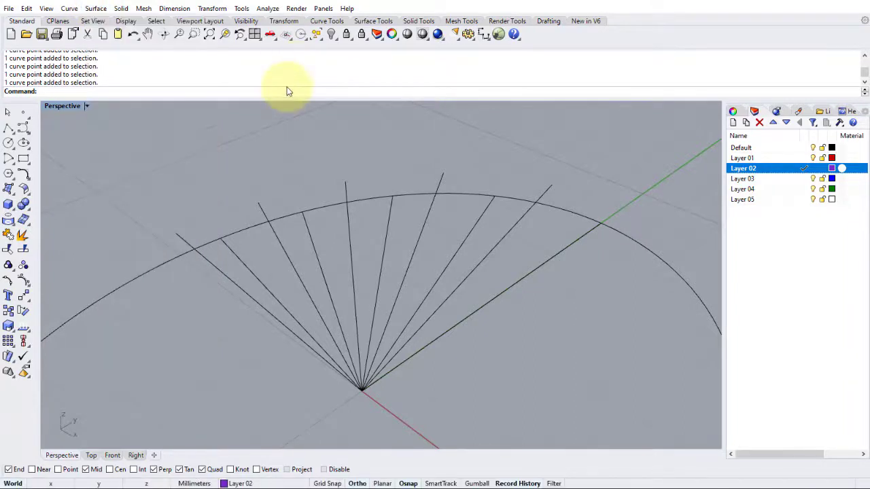
Run Loft and pick the fan lines in order from one side to the other.
{"action": "type", "text": "Loft"}
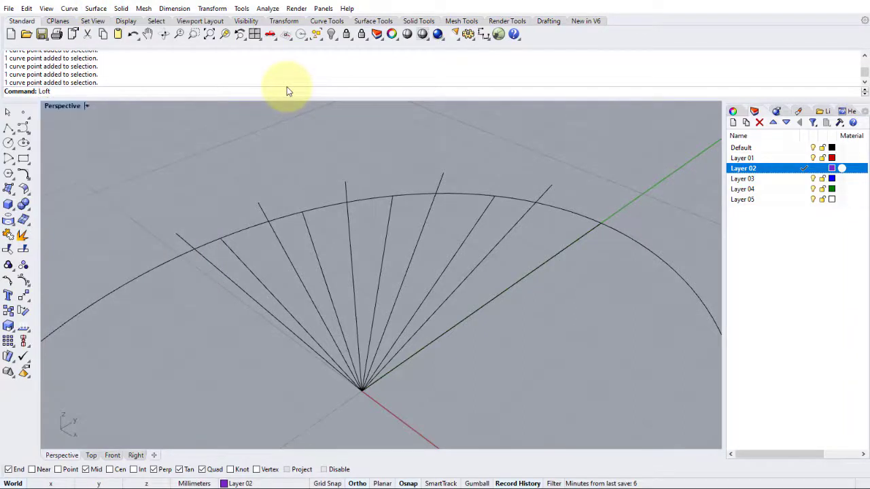
{"action": "key", "text": "Return"}
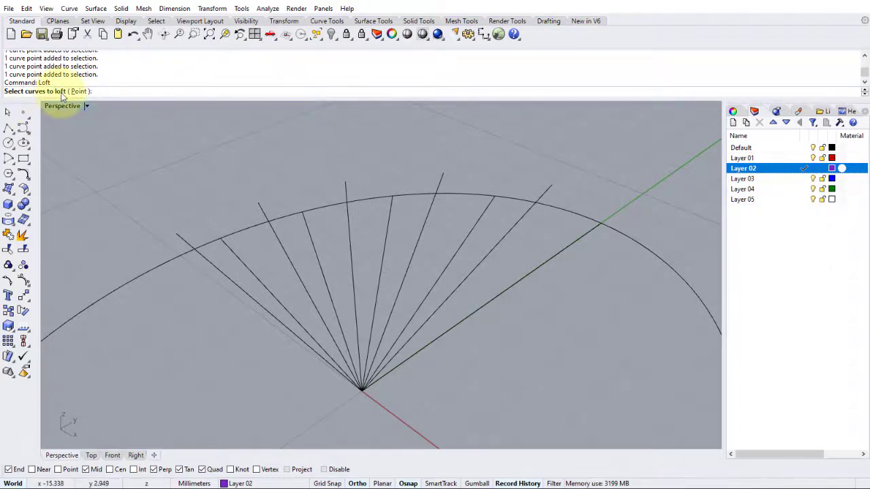
{"action": "right_click_drag", "start_coordinate": [228, 242], "coordinate": [270, 248]}
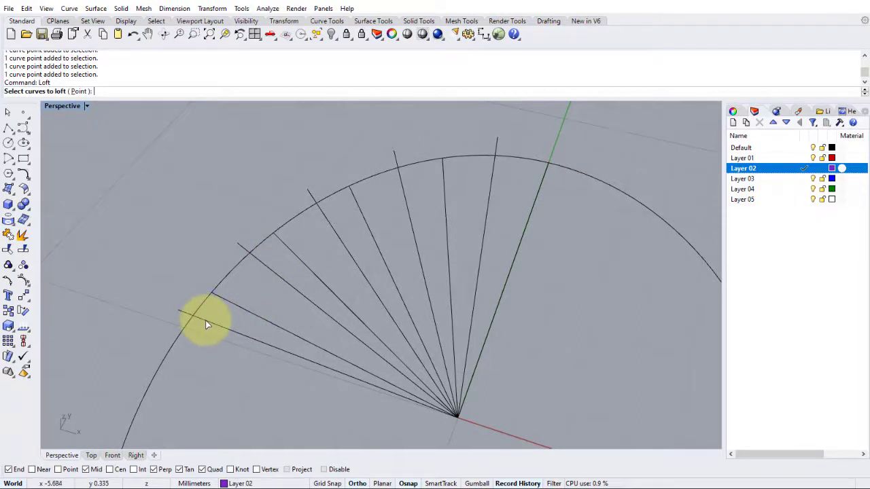
{"action": "left_click", "coordinate": [208, 323]}
{"action": "left_click", "coordinate": [229, 301]}
{"action": "left_click", "coordinate": [268, 269]}
{"action": "left_click", "coordinate": [296, 257]}
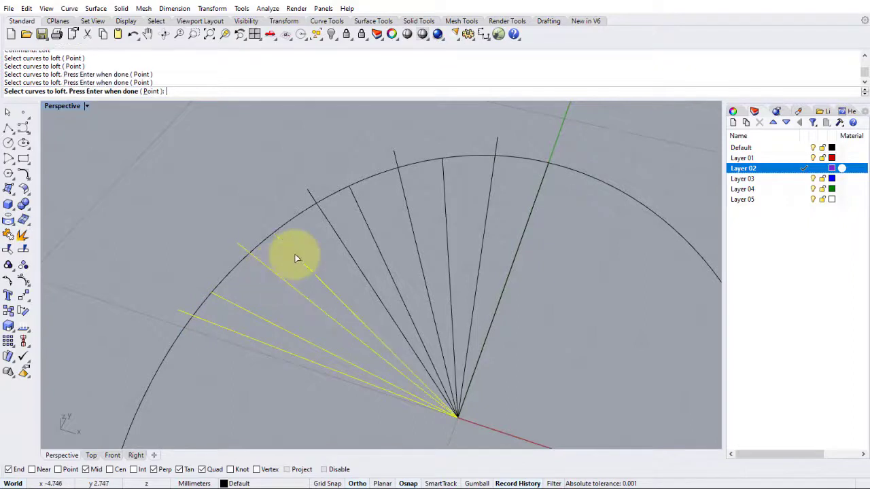
{"action": "left_click", "coordinate": [336, 233]}
{"action": "left_click", "coordinate": [359, 208]}
{"action": "left_click", "coordinate": [407, 200]}
{"action": "left_click", "coordinate": [491, 204]}
{"action": "left_click", "coordinate": [528, 223]}
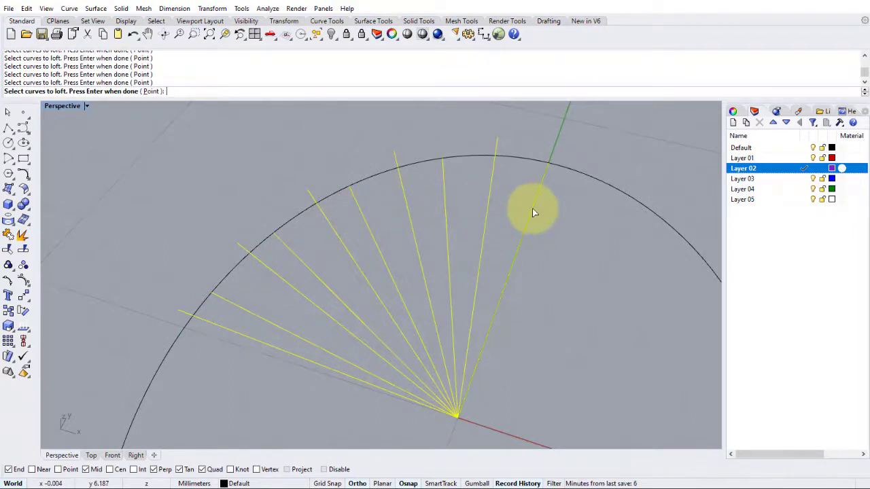
{"action": "right_click_drag", "start_coordinate": [414, 288], "coordinate": [402, 263]}
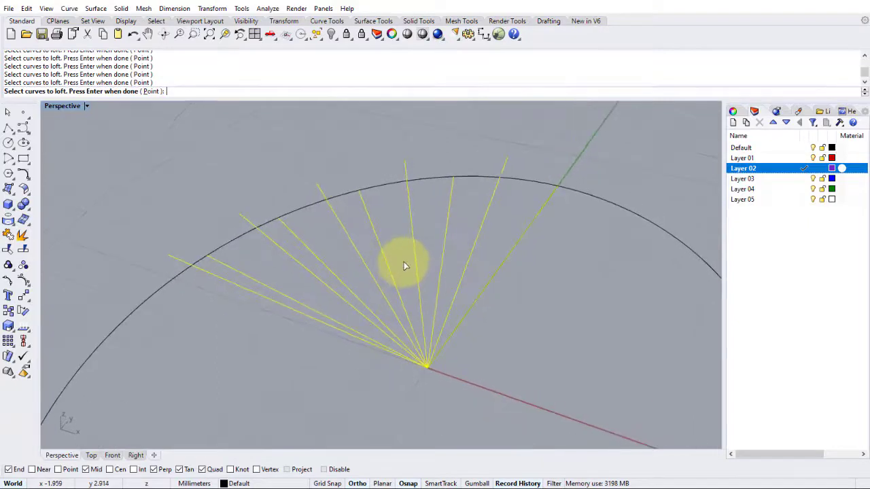
Finish the curve selection and inspect the pleated straight-section loft preview.
{"action": "right_click", "coordinate": [404, 264]}
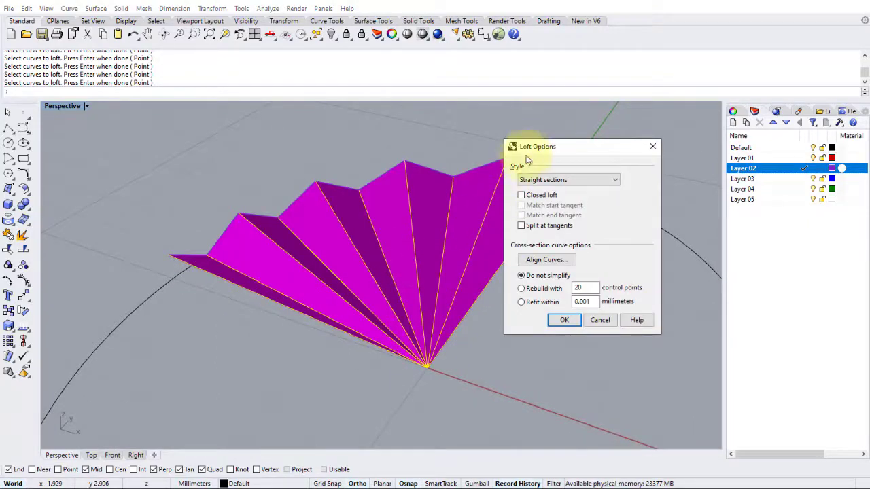
{"action": "left_click_drag", "start_coordinate": [528, 152], "coordinate": [585, 211]}
{"action": "right_click_drag", "start_coordinate": [515, 200], "coordinate": [427, 202]}
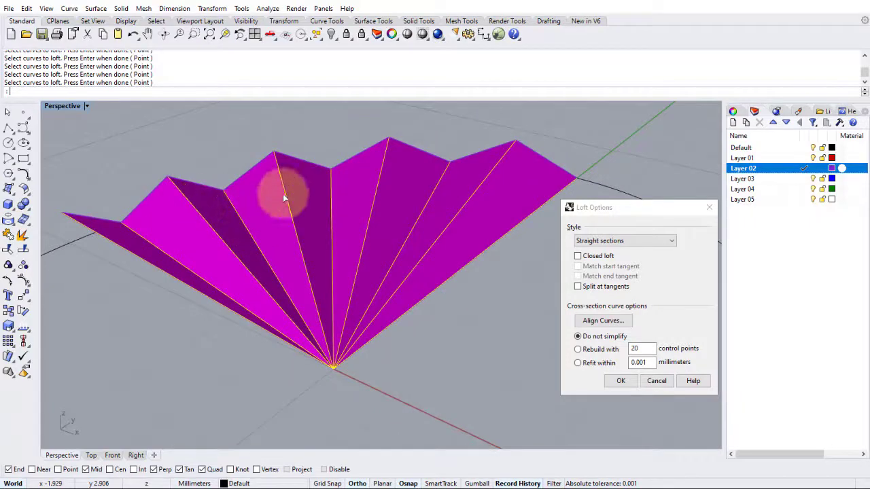
{"action": "right_click_drag", "start_coordinate": [422, 183], "coordinate": [530, 207]}
{"action": "right_click_drag", "start_coordinate": [460, 235], "coordinate": [187, 207]}
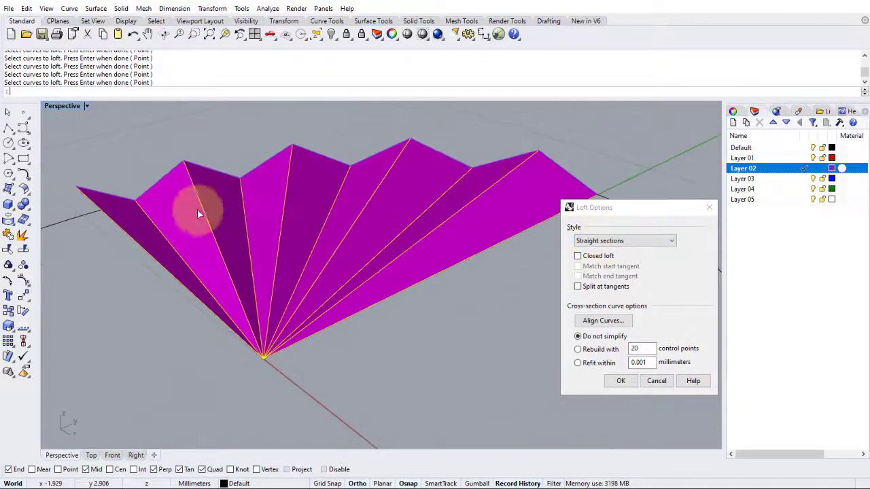
{"action": "right_click_drag", "start_coordinate": [277, 233], "coordinate": [490, 233]}
{"action": "right_click_drag", "start_coordinate": [492, 186], "coordinate": [407, 218]}
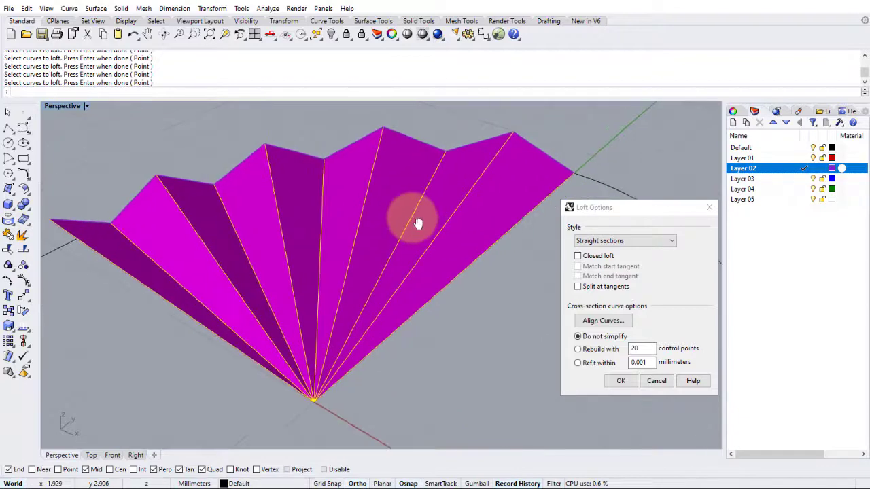
{"action": "right_click", "coordinate": [168, 272]}
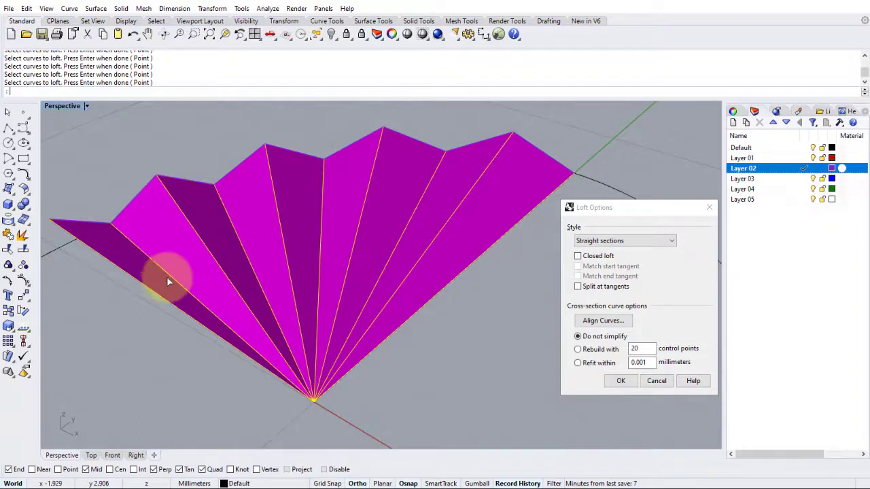
Set the loft style to Normal and create the smooth rippled surface.
{"action": "left_click", "coordinate": [671, 244]}
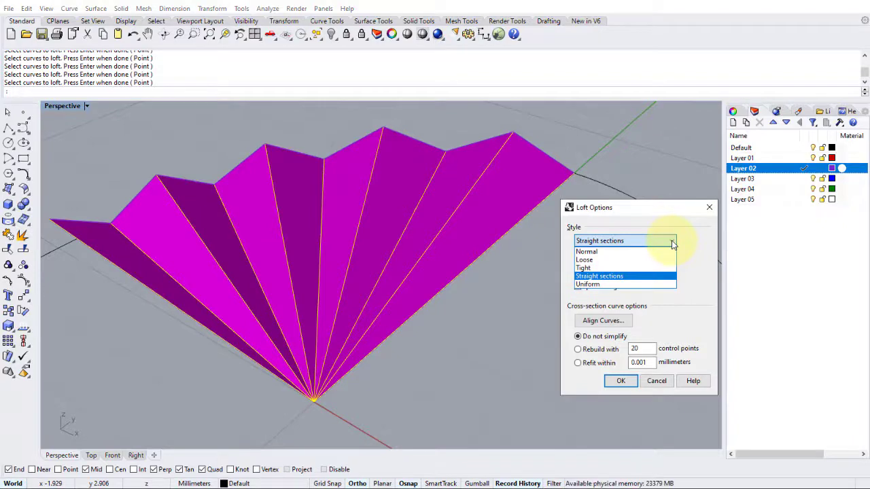
{"action": "left_click", "coordinate": [586, 251]}
{"action": "right_click_drag", "start_coordinate": [349, 262], "coordinate": [260, 243]}
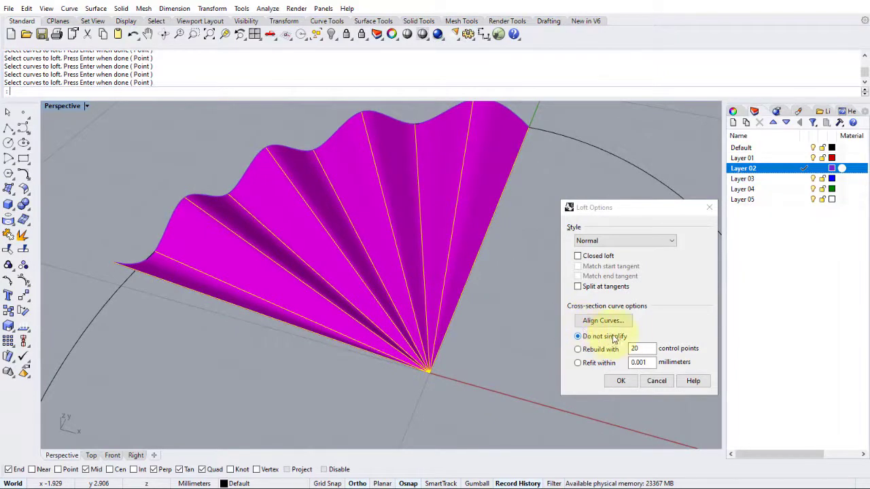
{"action": "left_click", "coordinate": [619, 380]}
{"action": "right_click_drag", "start_coordinate": [562, 336], "coordinate": [419, 193]}
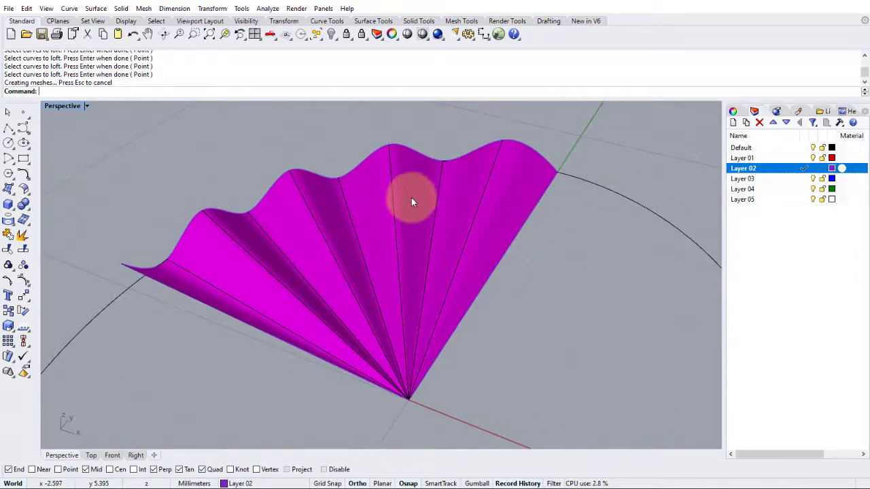
Flip the rippled loft surface's direction and orbit to inspect it.
{"action": "left_click", "coordinate": [409, 197]}
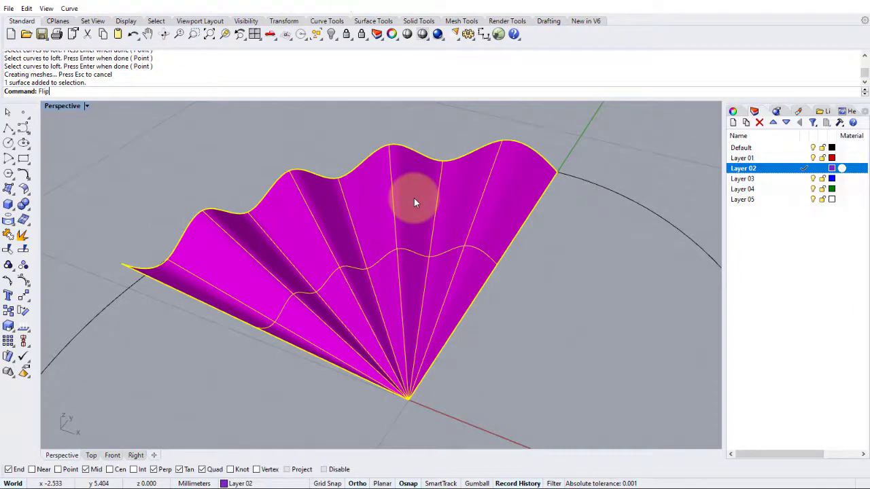
{"action": "key", "text": "Return"}
{"action": "left_click", "coordinate": [557, 238]}
{"action": "right_click_drag", "start_coordinate": [467, 198], "coordinate": [395, 286]}
{"action": "right_click_drag", "start_coordinate": [421, 367], "coordinate": [442, 269]}
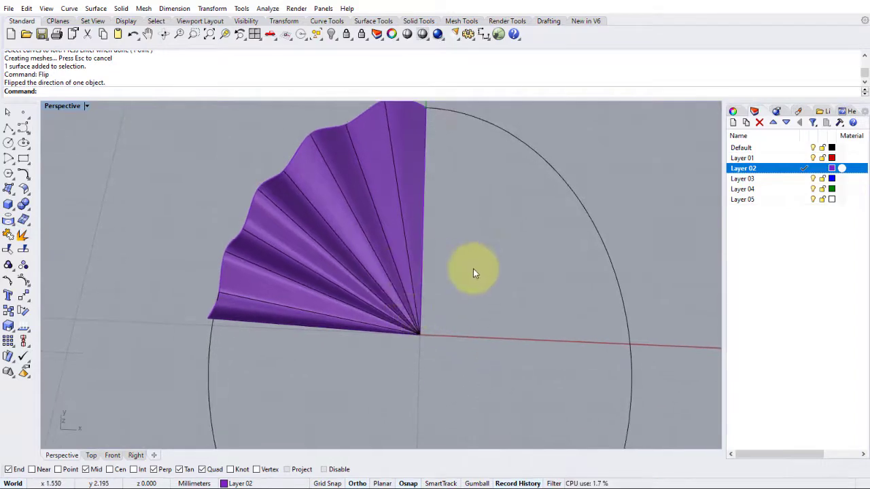
{"action": "right_click_drag", "start_coordinate": [455, 391], "coordinate": [436, 274]}
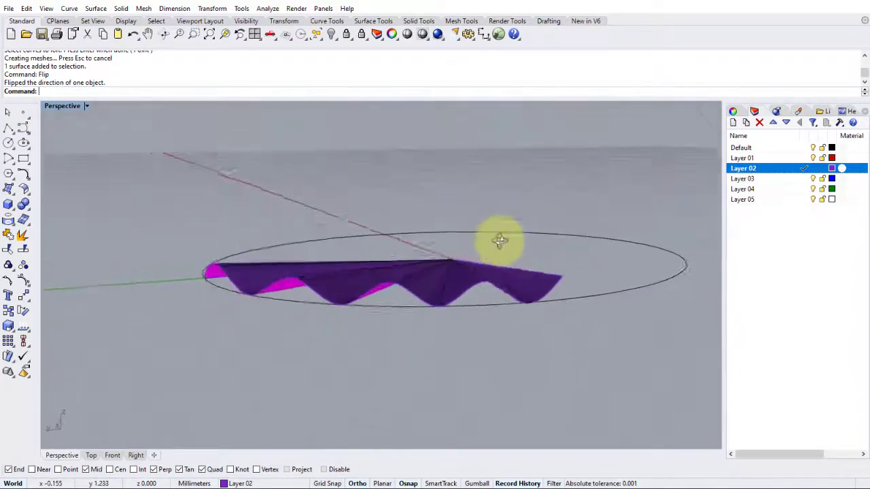
{"action": "right_click_drag", "start_coordinate": [500, 238], "coordinate": [385, 293]}
{"action": "right_click_drag", "start_coordinate": [520, 280], "coordinate": [338, 310]}
Mirror the purple fan surface from 0,0,0 to create its second half.
{"action": "left_click", "coordinate": [352, 242]}
{"action": "type", "text": "mirror"}
{"action": "key", "text": "Return"}
{"action": "type", "text": "0,0,0"}
{"action": "key", "text": "Return"}
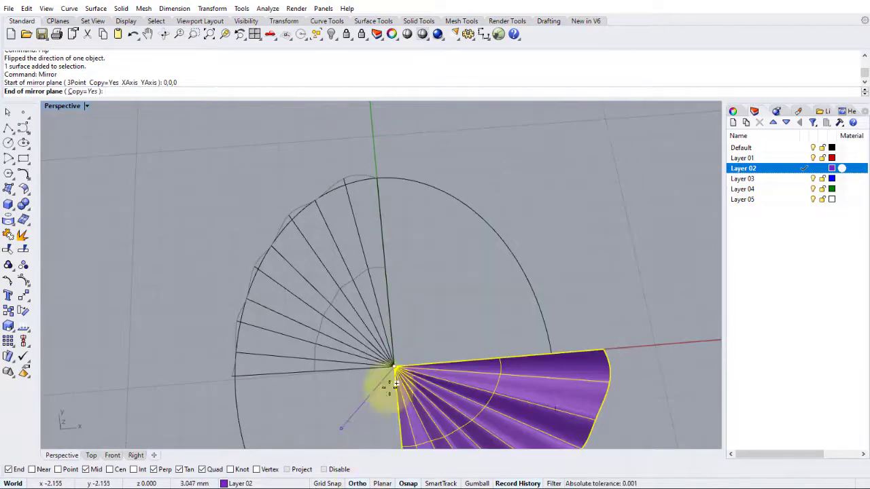
{"action": "left_click", "coordinate": [388, 141]}
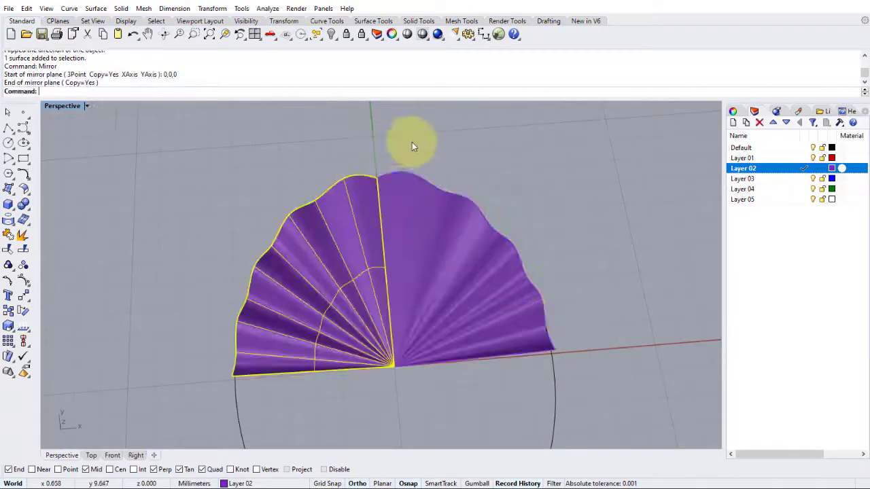
Mirror both halves again from 0,0 to complete the rippled oval.
{"action": "right_click_drag", "start_coordinate": [419, 140], "coordinate": [391, 195]}
{"action": "left_click", "coordinate": [390, 196]}
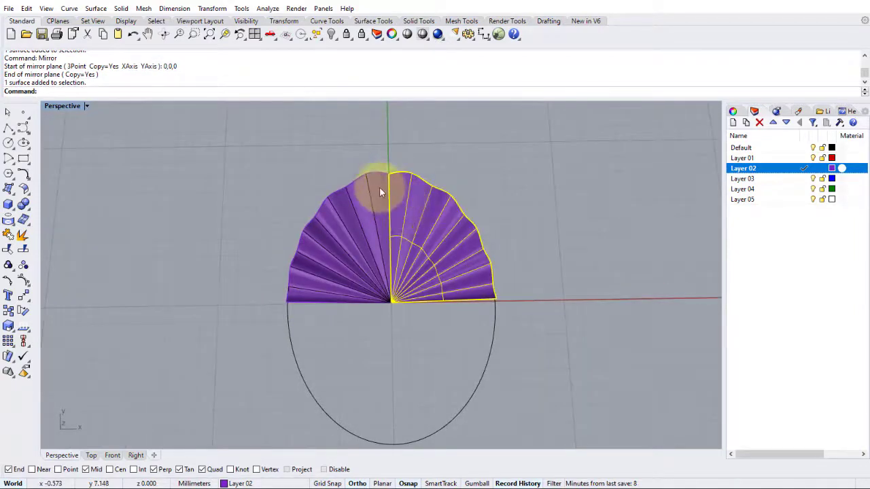
{"action": "left_click", "coordinate": [380, 192]}
{"action": "key", "text": "Return"}
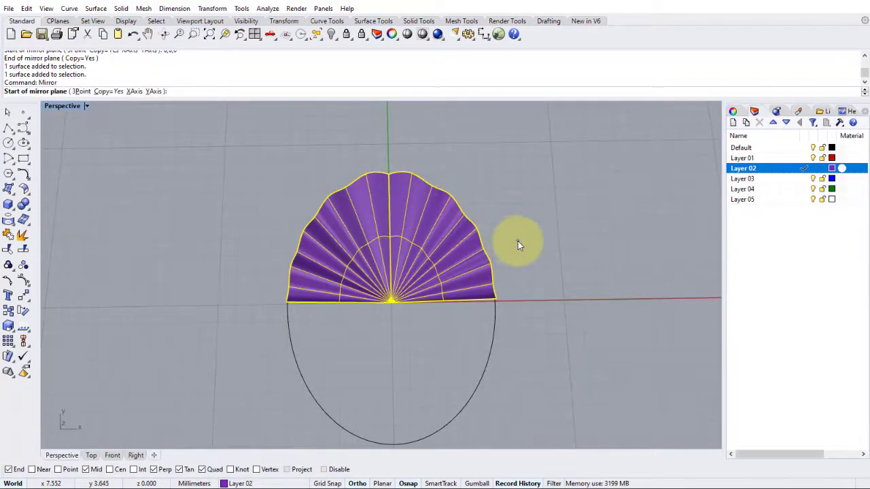
{"action": "type", "text": "0,0"}
{"action": "key", "text": "Return"}
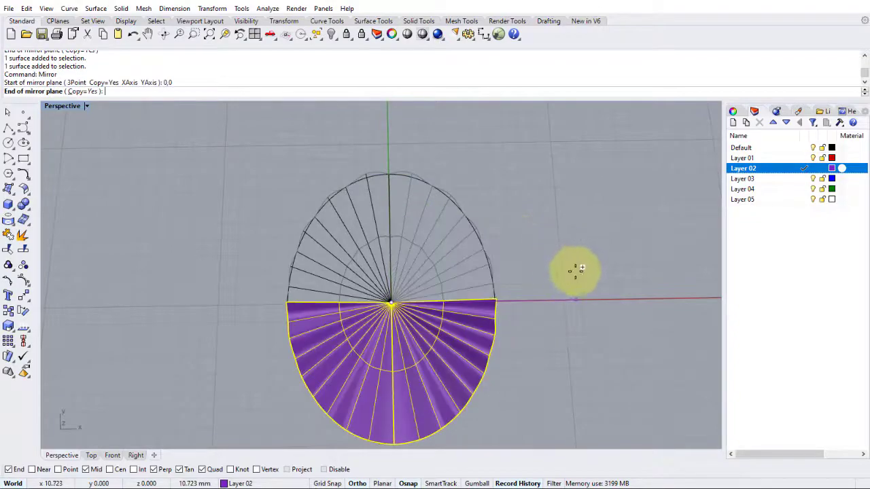
{"action": "left_click", "coordinate": [571, 278]}
Review the full oval surface and select the Default layer in the Layers panel.
{"action": "scroll", "coordinate": [418, 262], "scroll_direction": "up", "scroll_amount": 3}
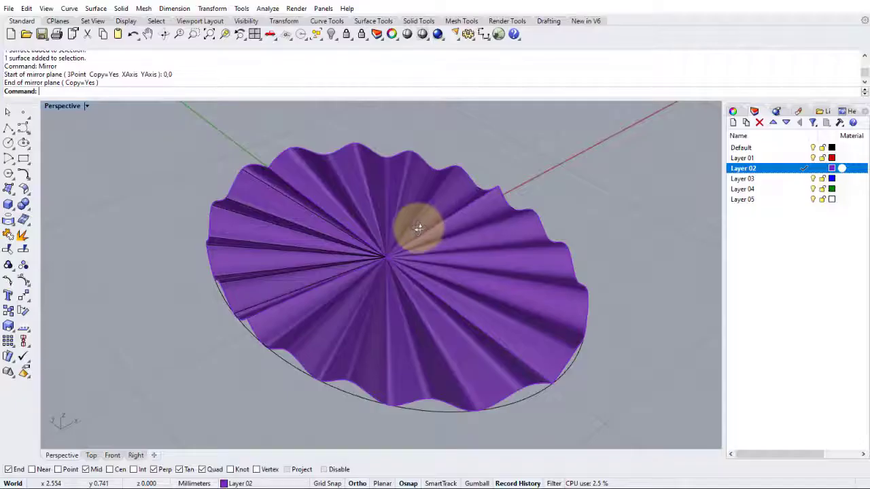
{"action": "right_click_drag", "start_coordinate": [413, 223], "coordinate": [534, 208]}
{"action": "left_click", "coordinate": [814, 148]}
{"action": "scroll", "coordinate": [413, 202], "scroll_direction": "up", "scroll_amount": 5}
{"action": "scroll", "coordinate": [413, 199], "scroll_direction": "down", "scroll_amount": 5}
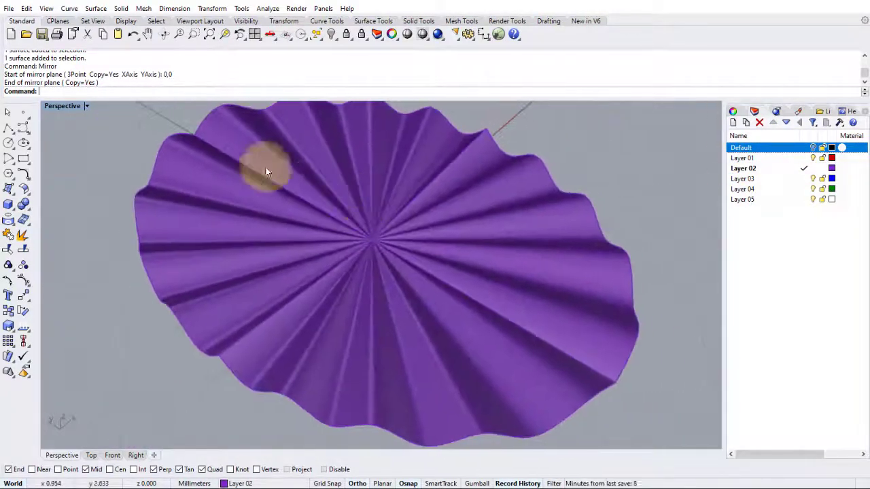
{"action": "left_click", "coordinate": [79, 107]}
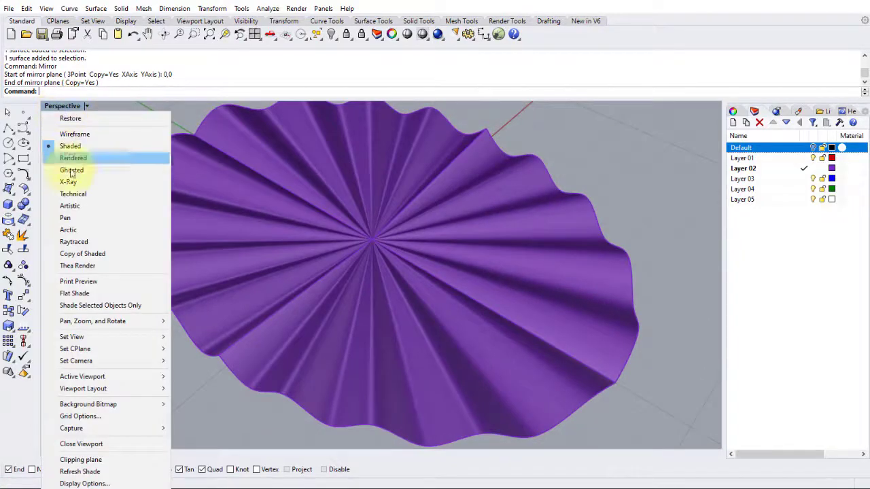
{"action": "left_click", "coordinate": [75, 231]}
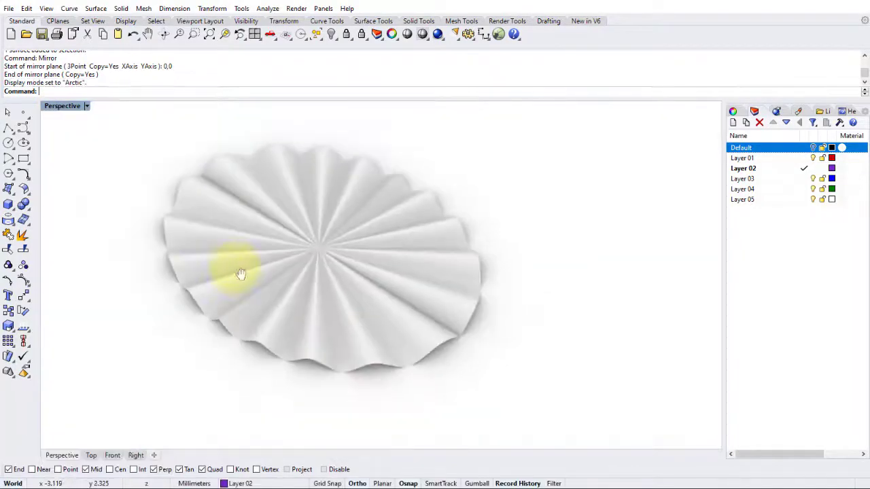
{"action": "right_click_drag", "start_coordinate": [243, 281], "coordinate": [365, 244]}
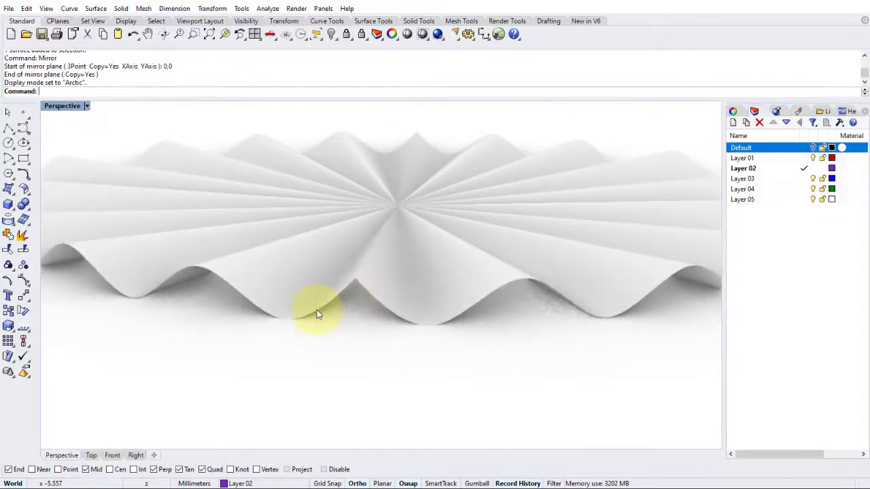
{"action": "right_click_drag", "start_coordinate": [360, 279], "coordinate": [391, 261]}
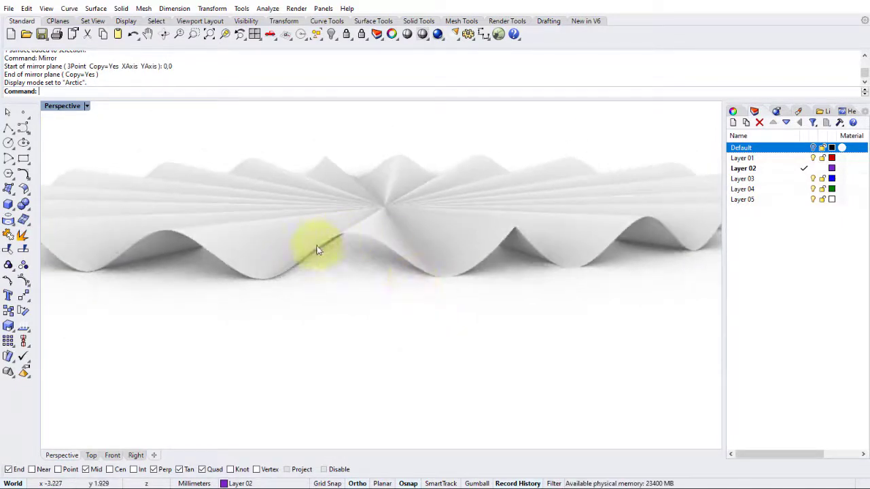
{"action": "right_click_drag", "start_coordinate": [128, 252], "coordinate": [412, 247]}
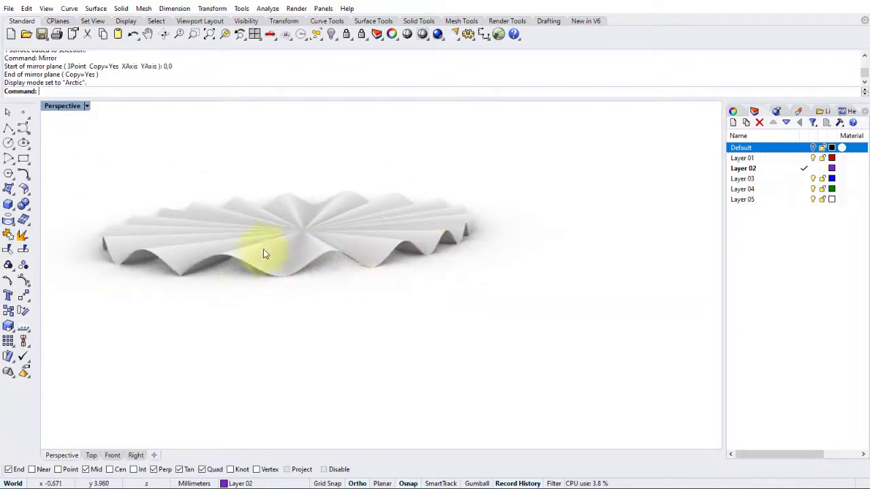
{"action": "mouse_move", "coordinate": [199, 268]}
{"action": "right_mouse_down"}
{"action": "mouse_move", "coordinate": [406, 223]}
{"action": "mouse_move", "coordinate": [341, 247]}
{"action": "mouse_move", "coordinate": [351, 235]}
{"action": "mouse_move", "coordinate": [340, 258]}
{"action": "mouse_move", "coordinate": [320, 238]}
{"action": "right_mouse_up"}
{"action": "left_click", "coordinate": [72, 106]}
{"action": "left_click", "coordinate": [70, 146]}
{"action": "right_click_drag", "start_coordinate": [167, 185], "coordinate": [190, 204]}
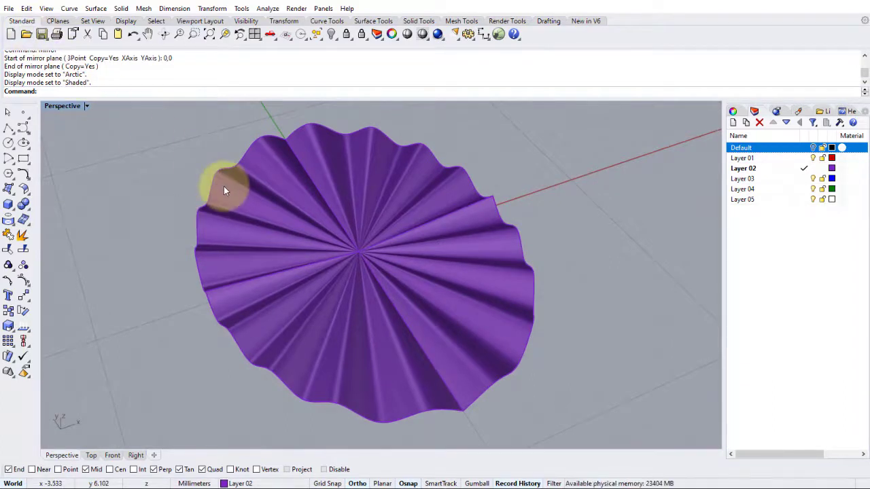
Undo the mirrored halves, surface flip and loft, leaving only the fan lines.
{"action": "key", "text": "ctrl+z"}
{"action": "key", "text": "ctrl+z"}
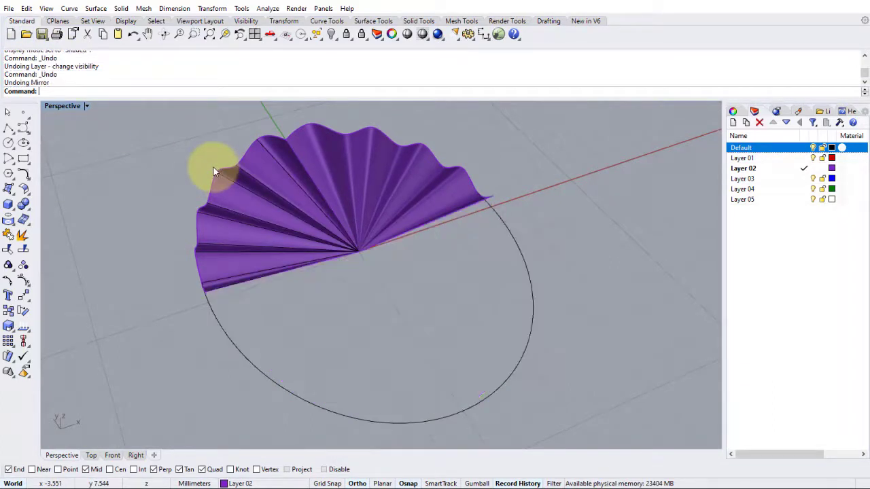
{"action": "key", "text": "ctrl+z"}
{"action": "left_click", "coordinate": [217, 172]}
{"action": "key", "text": "ctrl+z"}
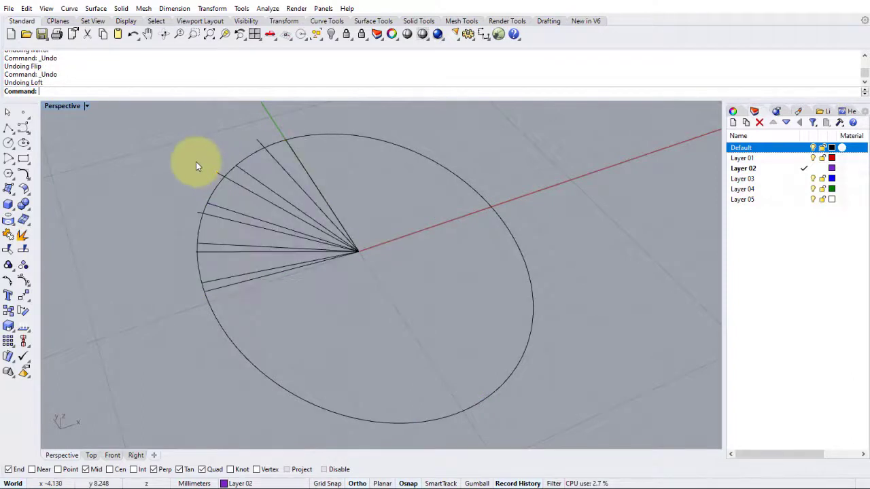
{"action": "right_click_drag", "start_coordinate": [273, 206], "coordinate": [284, 227]}
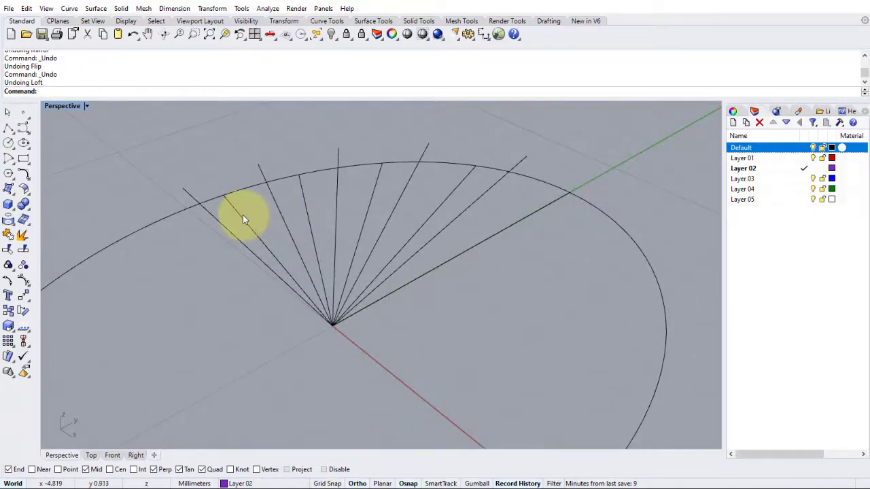
Mirror two fan lines across the vertical axis, starting the plane at 0,0.
{"action": "left_click", "coordinate": [243, 216]}
{"action": "left_click", "coordinate": [274, 201], "text": "shift"}
{"action": "right_click_drag", "start_coordinate": [272, 204], "coordinate": [288, 268]}
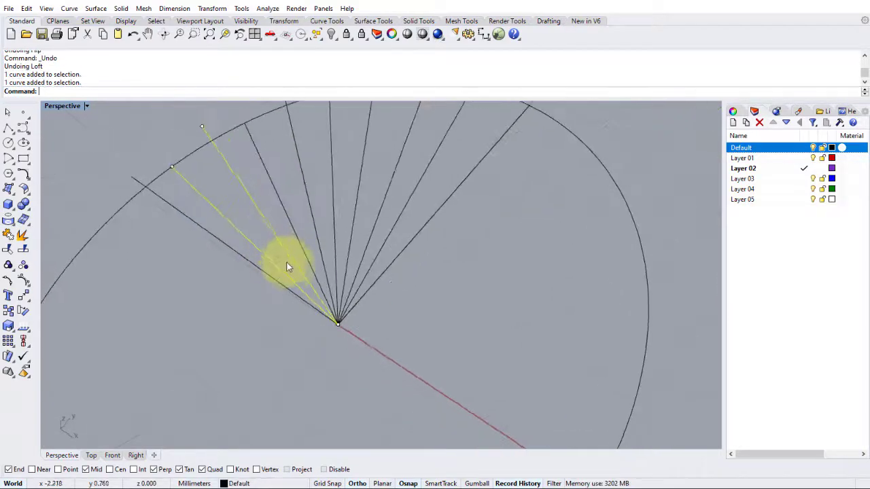
{"action": "right_click_drag", "start_coordinate": [145, 179], "coordinate": [363, 297]}
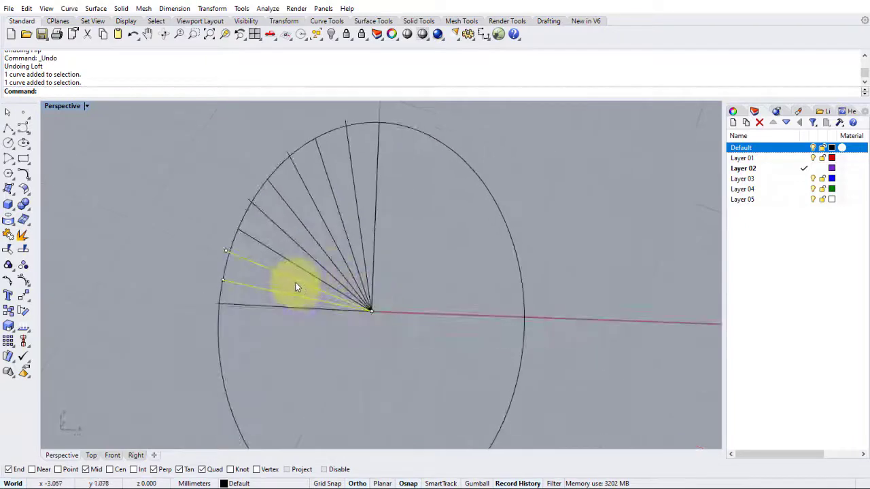
{"action": "right_click_drag", "start_coordinate": [295, 286], "coordinate": [296, 294]}
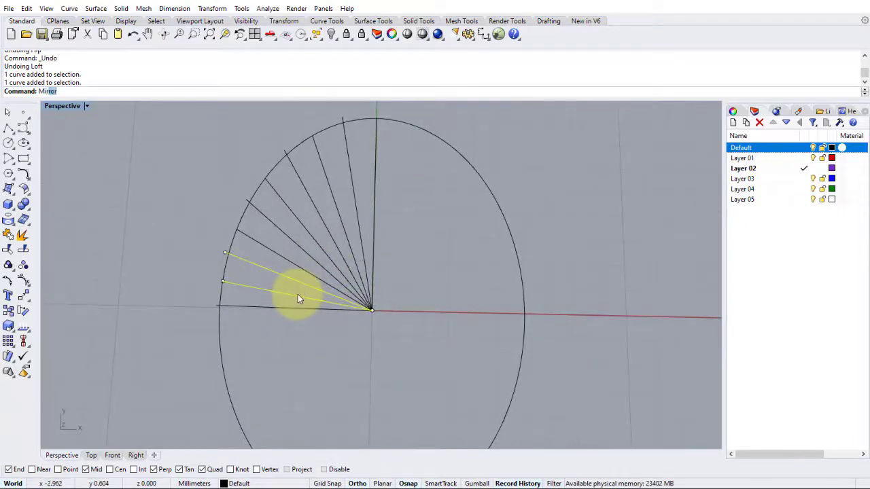
{"action": "key", "text": "Return"}
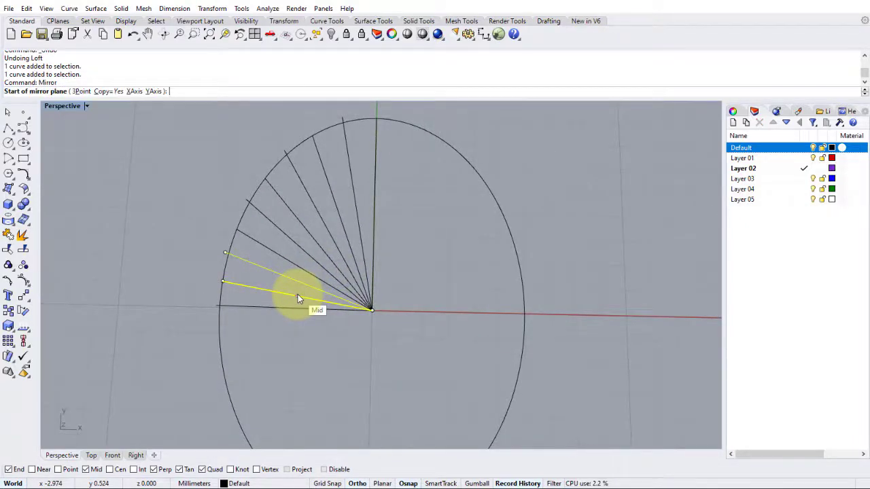
{"action": "type", "text": "0,0"}
{"action": "key", "text": "Return"}
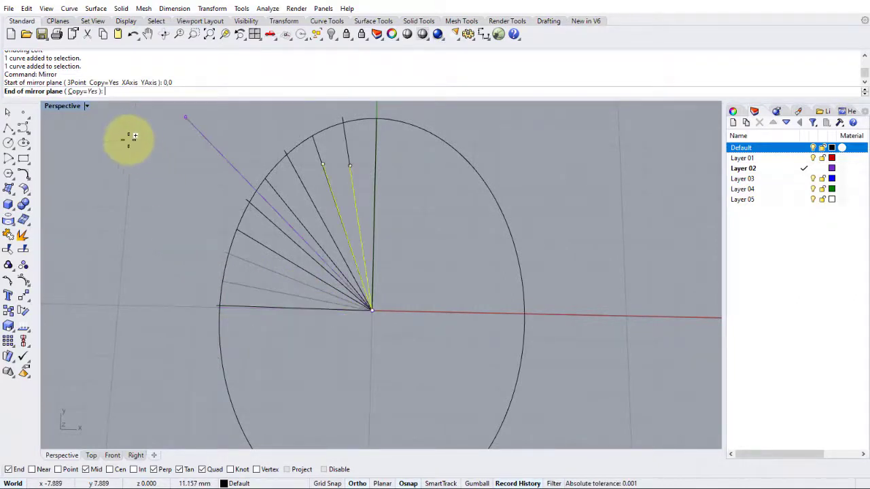
{"action": "left_click", "coordinate": [170, 275]}
{"action": "right_click_drag", "start_coordinate": [171, 272], "coordinate": [132, 186]}
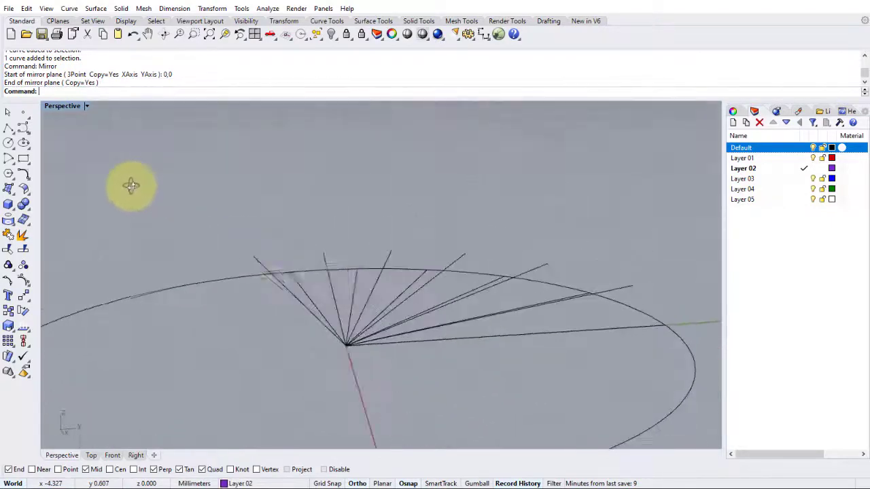
Mirror two more fan lines from the origin to the arc top.
{"action": "left_click", "coordinate": [333, 280]}
{"action": "right_click_drag", "start_coordinate": [333, 280], "coordinate": [416, 242]}
{"action": "right_click_drag", "start_coordinate": [439, 174], "coordinate": [386, 208]}
{"action": "left_click", "coordinate": [387, 204]}
{"action": "left_click", "coordinate": [349, 212], "text": "shift"}
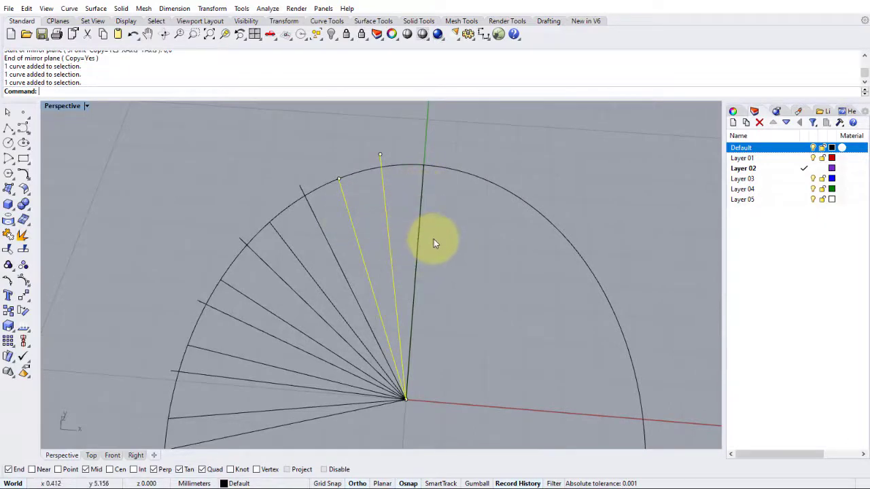
{"action": "key", "text": "Return"}
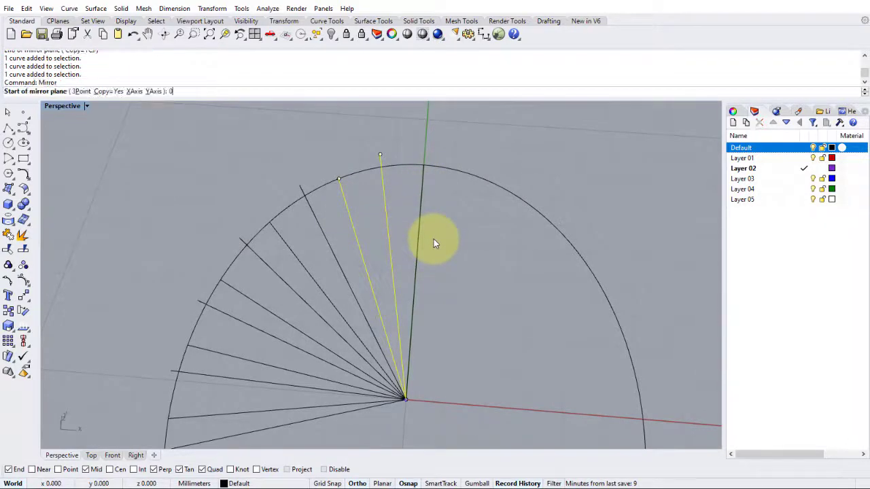
{"action": "key", "text": "Return"}
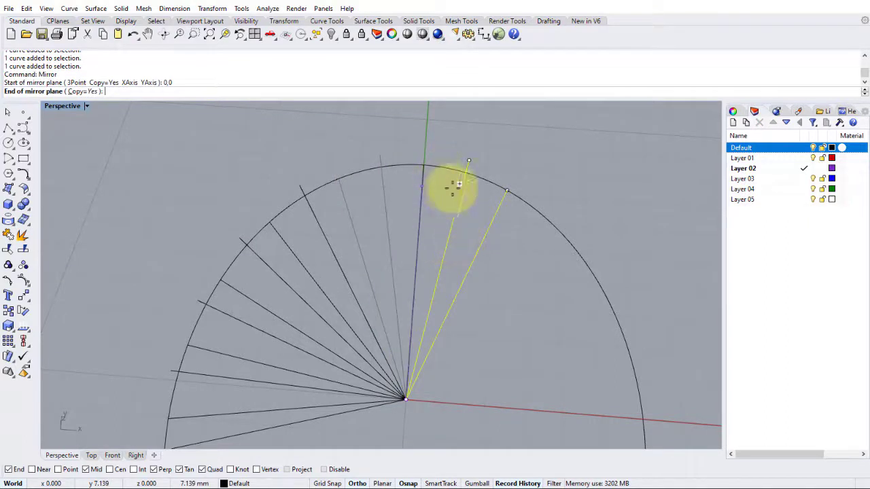
{"action": "left_click", "coordinate": [439, 147]}
{"action": "right_click_drag", "start_coordinate": [475, 199], "coordinate": [333, 299]}
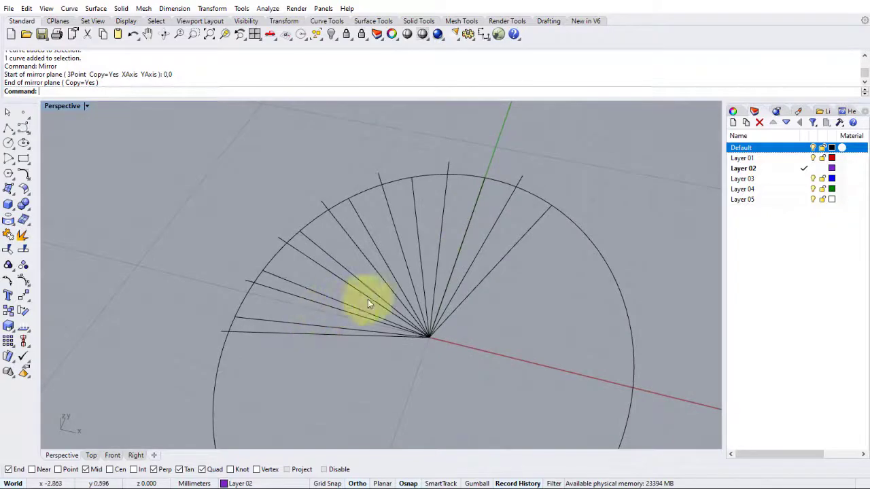
{"action": "right_click_drag", "start_coordinate": [466, 305], "coordinate": [433, 243]}
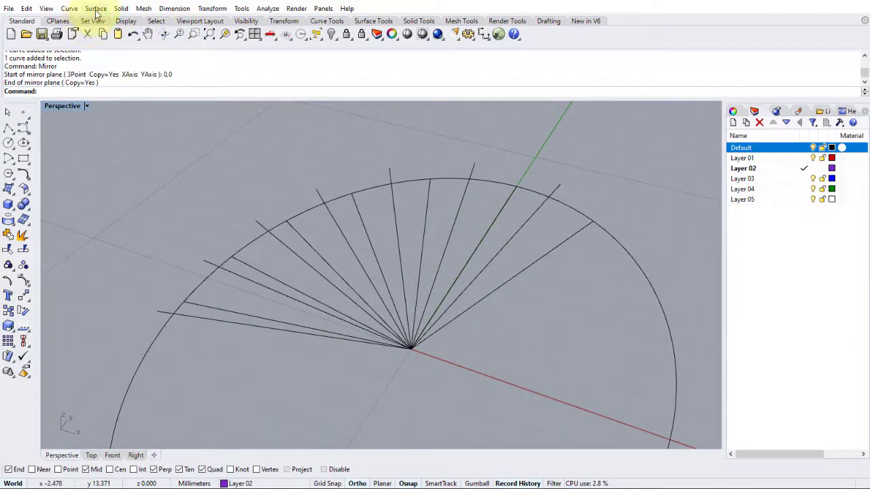
{"action": "left_click", "coordinate": [96, 8]}
Pick the 13 fan lines in order for a Loft.
{"action": "left_click", "coordinate": [116, 31]}
{"action": "right_click_drag", "start_coordinate": [224, 197], "coordinate": [169, 285]}
{"action": "left_click", "coordinate": [168, 286]}
{"action": "left_click", "coordinate": [208, 280]}
{"action": "left_click", "coordinate": [240, 252]}
{"action": "left_click", "coordinate": [268, 246]}
{"action": "left_click", "coordinate": [289, 216]}
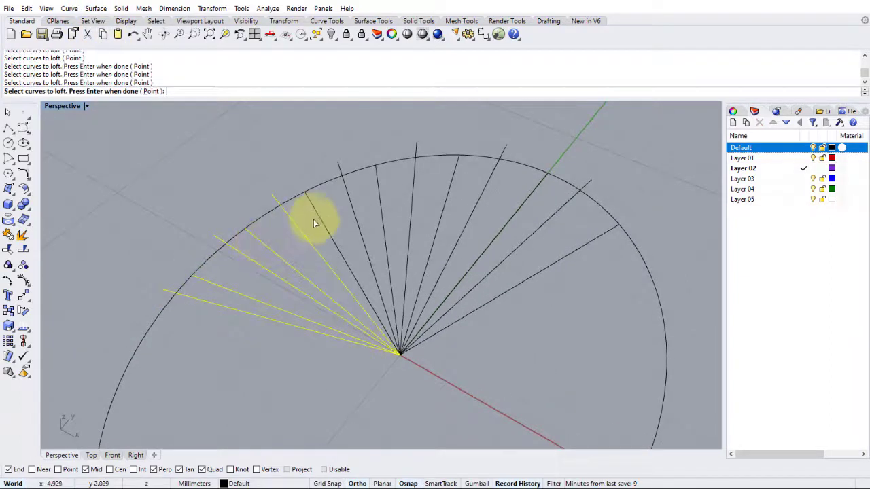
{"action": "left_click", "coordinate": [318, 218]}
{"action": "left_click", "coordinate": [382, 197]}
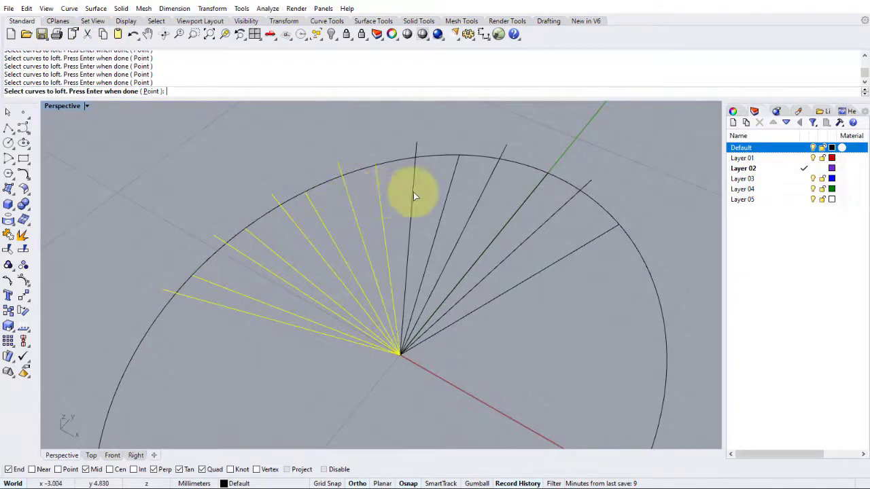
{"action": "left_click", "coordinate": [414, 191]}
{"action": "left_click", "coordinate": [446, 194]}
{"action": "left_click", "coordinate": [478, 195]}
{"action": "left_click", "coordinate": [523, 202]}
{"action": "left_click", "coordinate": [557, 207]}
{"action": "left_click", "coordinate": [576, 248]}
{"action": "key", "text": "Return"}
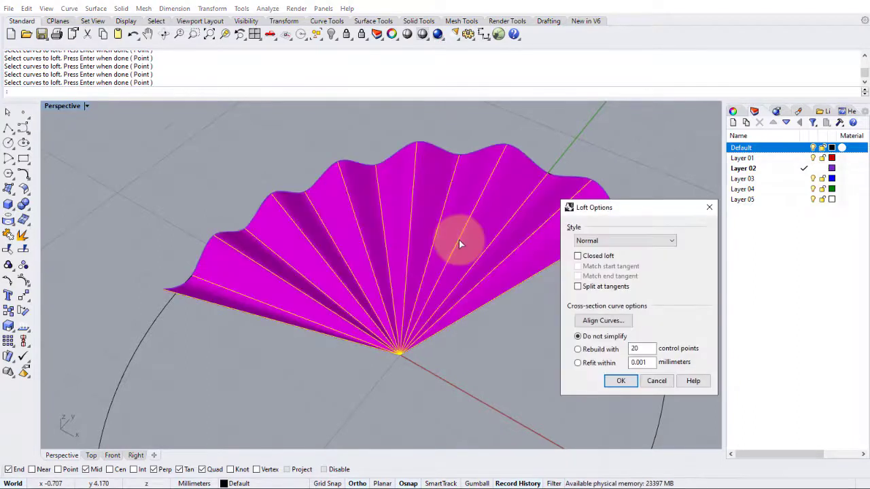
Accept the Normal-style loft to create the rippled surface and select it.
{"action": "right_click_drag", "start_coordinate": [447, 192], "coordinate": [250, 200]}
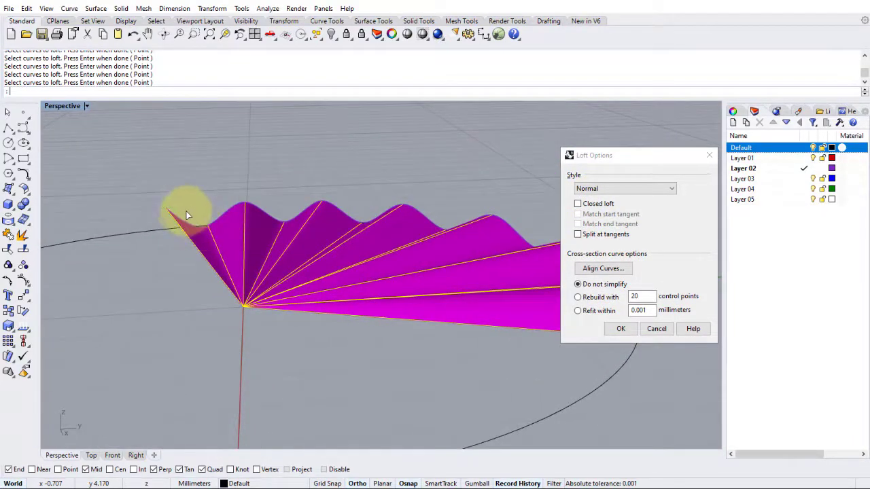
{"action": "right_click_drag", "start_coordinate": [184, 214], "coordinate": [286, 241]}
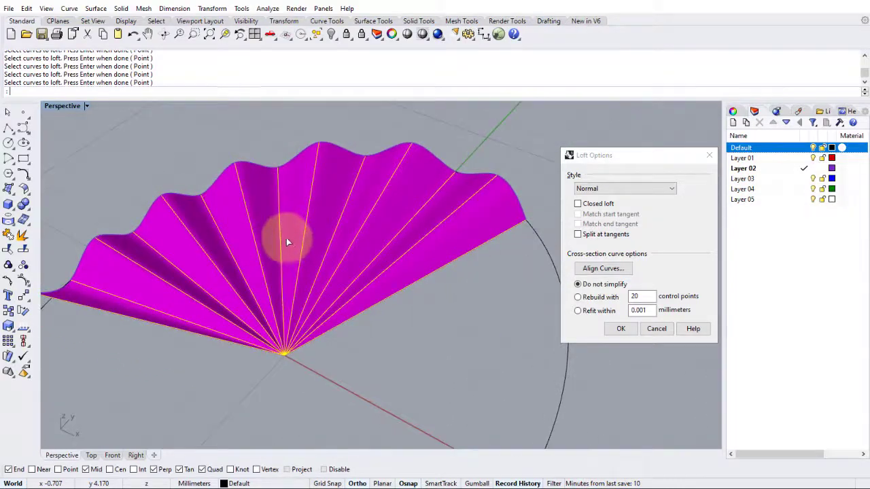
{"action": "left_click", "coordinate": [619, 329]}
{"action": "right_click_drag", "start_coordinate": [508, 327], "coordinate": [467, 282]}
{"action": "left_click", "coordinate": [457, 282]}
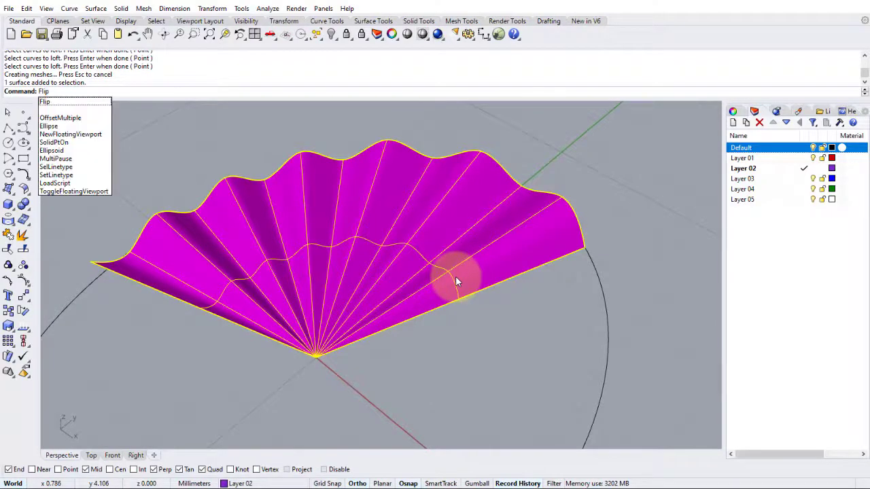
Flip the surface's direction and select the two axis lines as cutters.
{"action": "key", "text": "Return"}
{"action": "right_click_drag", "start_coordinate": [437, 354], "coordinate": [336, 275]}
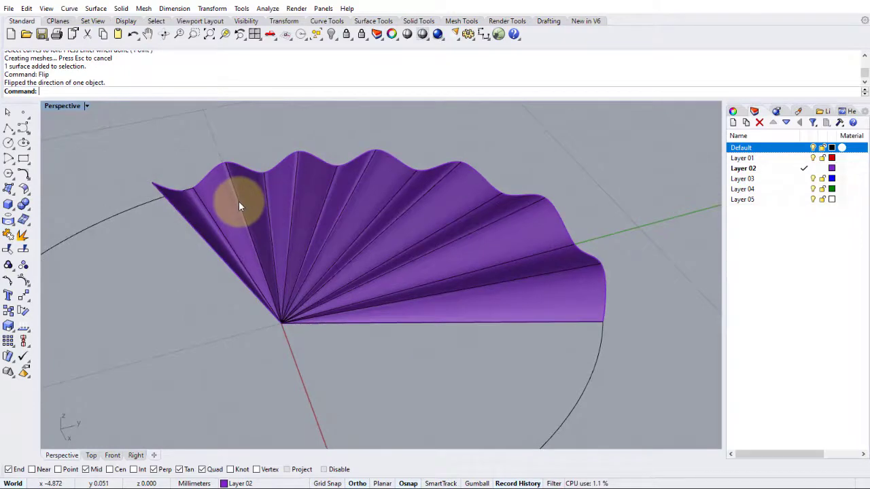
{"action": "right_click_drag", "start_coordinate": [707, 302], "coordinate": [431, 226]}
{"action": "left_click", "coordinate": [408, 194]}
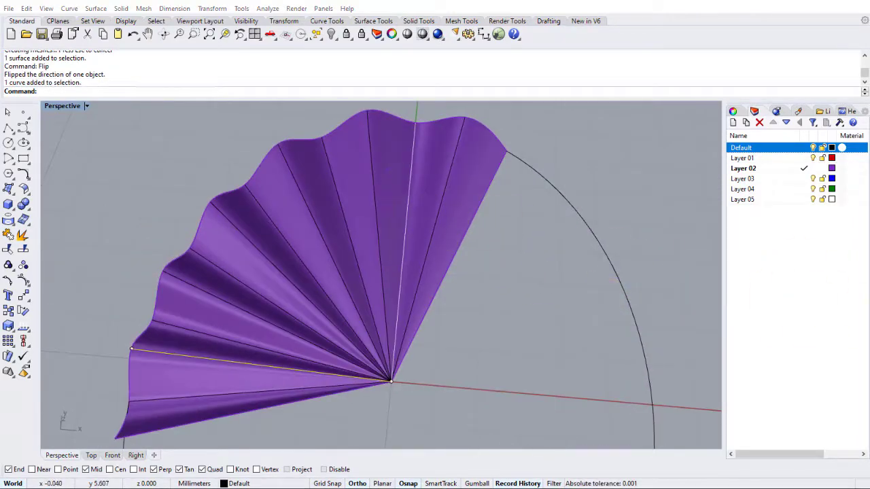
{"action": "left_click", "coordinate": [503, 153]}
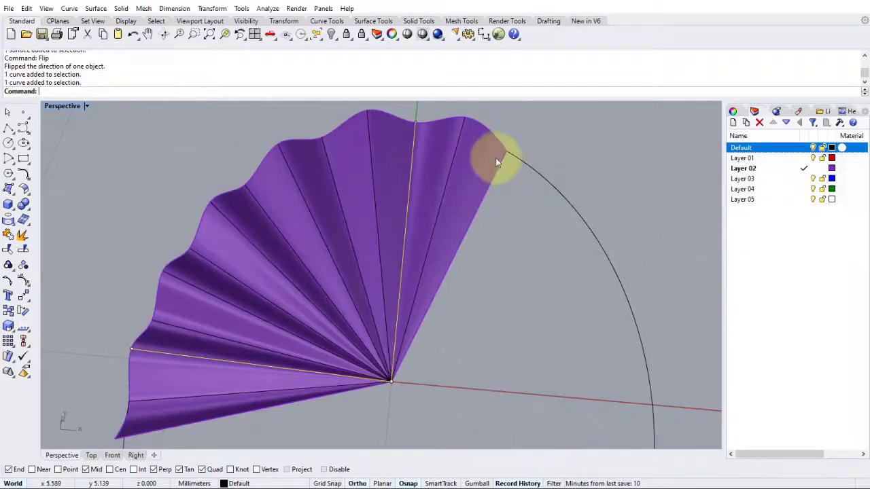
{"action": "right_click_drag", "start_coordinate": [416, 273], "coordinate": [271, 246]}
Trim away the right and lower-left wedges, leaving a single quarter.
{"action": "left_click", "coordinate": [8, 249]}
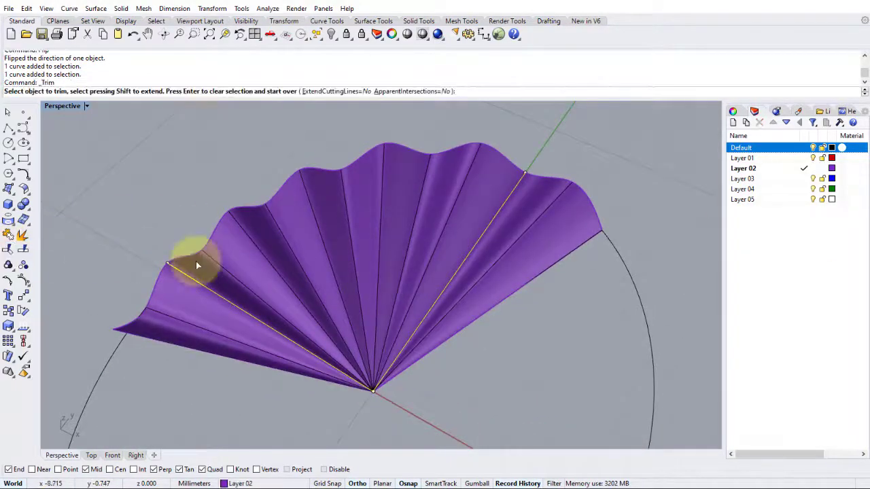
{"action": "left_click", "coordinate": [546, 249]}
{"action": "left_click", "coordinate": [180, 295]}
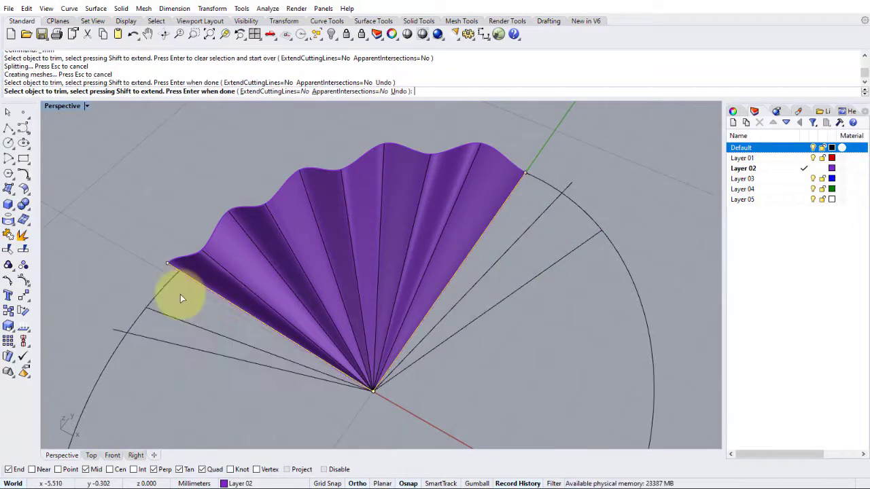
{"action": "key", "text": "Return"}
{"action": "right_click_drag", "start_coordinate": [155, 268], "coordinate": [198, 234]}
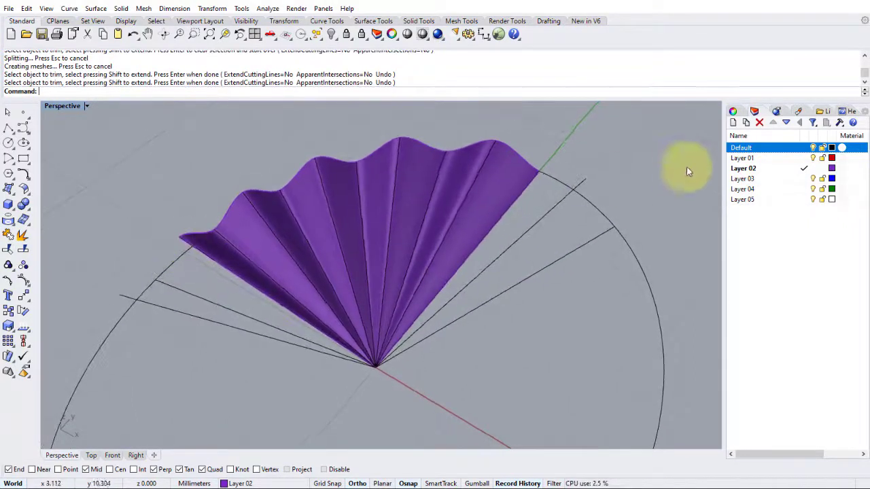
Hide the Default layer's curves and mirror the rippled quarter about 0,0,0.
{"action": "left_click", "coordinate": [814, 148]}
{"action": "right_click_drag", "start_coordinate": [606, 188], "coordinate": [471, 190]}
{"action": "left_click", "coordinate": [471, 190]}
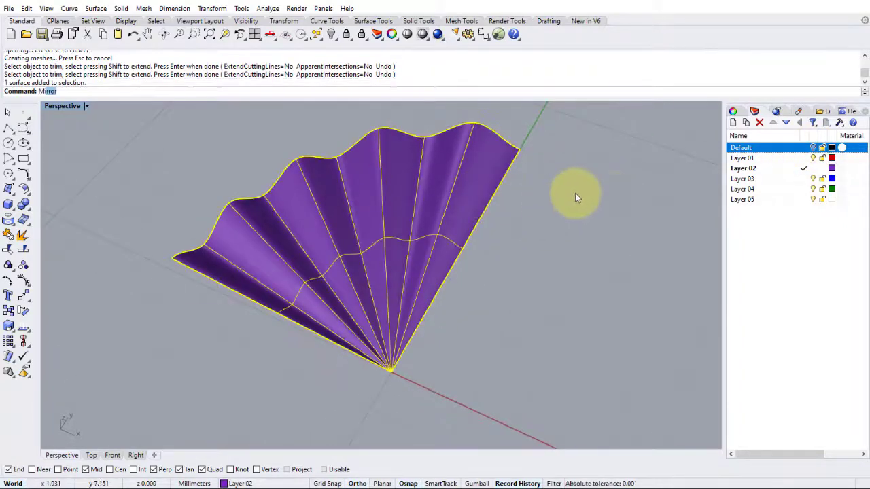
{"action": "key", "text": "Return"}
{"action": "type", "text": "0,0,0"}
Mirror both halves about 0,0,0 to complete the pleated disk.
{"action": "key", "text": "Return"}
{"action": "left_click", "coordinate": [586, 158]}
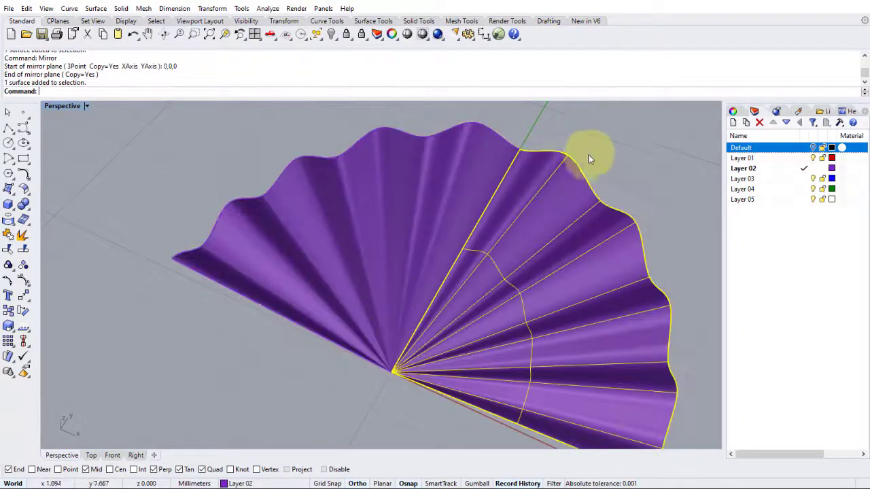
{"action": "scroll", "coordinate": [592, 156], "scroll_direction": "down", "scroll_amount": 5}
{"action": "right_click_drag", "start_coordinate": [515, 188], "coordinate": [444, 182]}
{"action": "left_click", "coordinate": [306, 213]}
{"action": "key", "text": "Return"}
{"action": "type", "text": "0,0,0"}
{"action": "key", "text": "Return"}
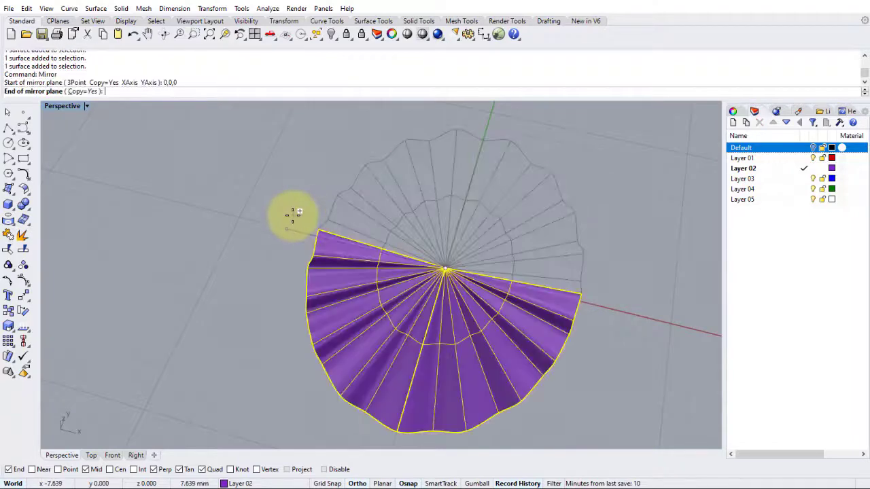
{"action": "left_click", "coordinate": [271, 215]}
{"action": "scroll", "coordinate": [327, 257], "scroll_direction": "up", "scroll_amount": 5}
{"action": "scroll", "coordinate": [326, 257], "scroll_direction": "down", "scroll_amount": 5}
{"action": "right_click_drag", "start_coordinate": [327, 257], "coordinate": [448, 279]}
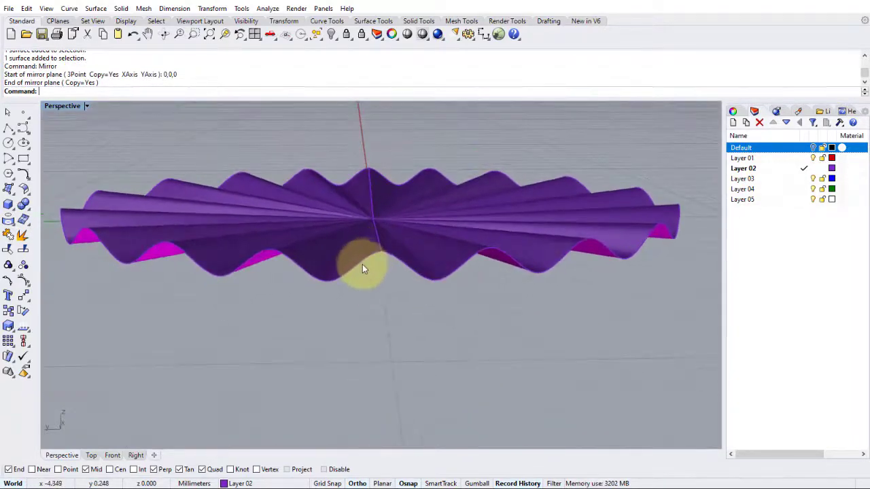
{"action": "right_click_drag", "start_coordinate": [132, 241], "coordinate": [386, 272]}
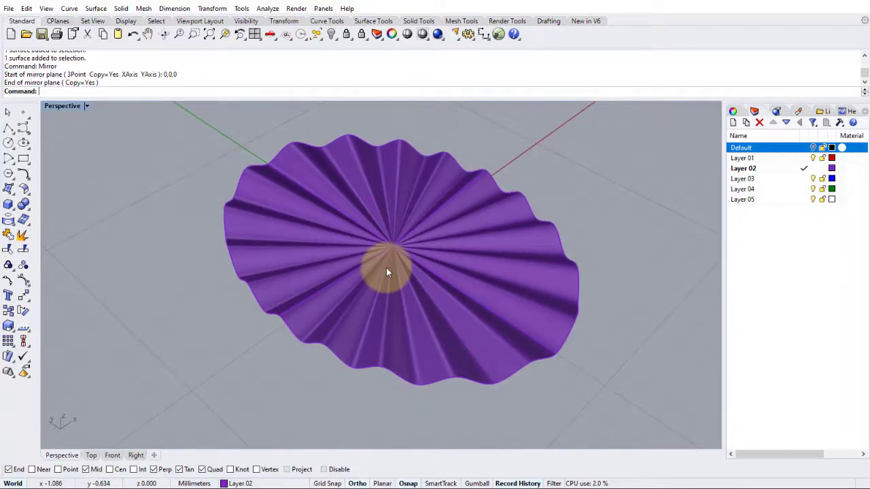
Select the four rippled quarters and Join them into one polysurface.
{"action": "right_click_drag", "start_coordinate": [386, 267], "coordinate": [349, 233]}
{"action": "left_click", "coordinate": [346, 229]}
{"action": "left_click", "coordinate": [401, 186]}
{"action": "left_click", "coordinate": [414, 263]}
{"action": "left_click", "coordinate": [340, 228]}
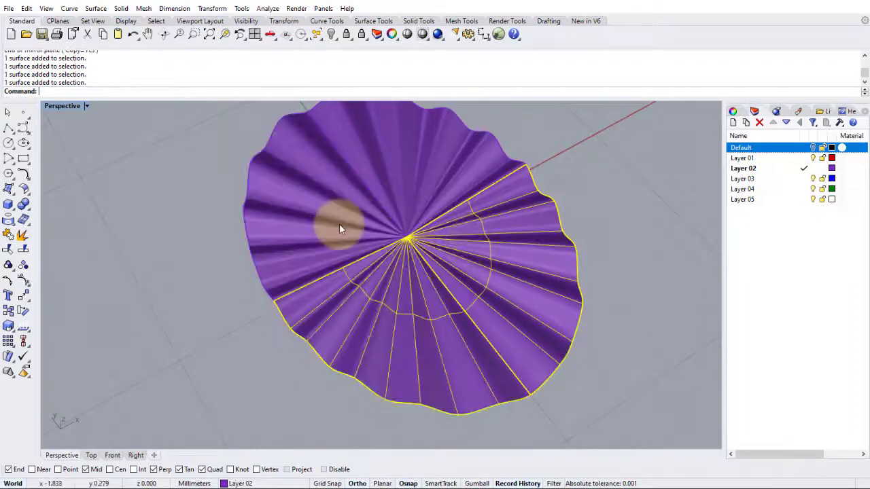
{"action": "left_click", "coordinate": [407, 189]}
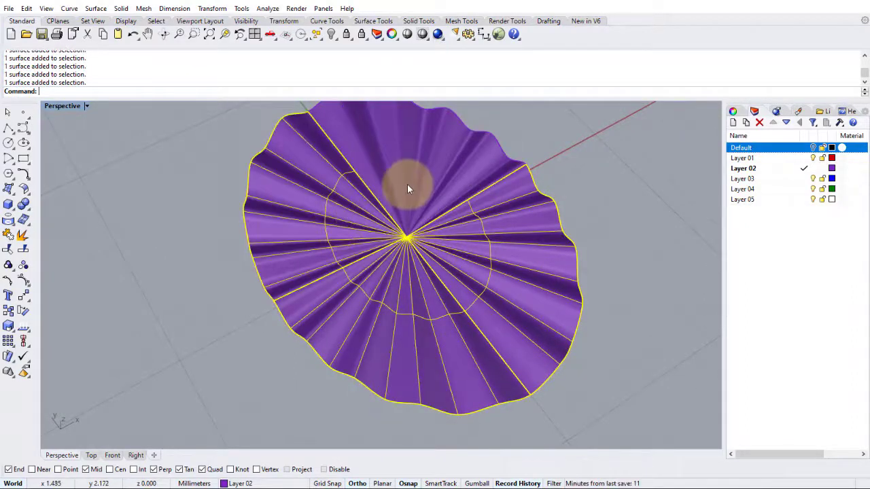
{"action": "left_click", "coordinate": [8, 234]}
{"action": "left_click", "coordinate": [190, 252]}
Inspect the joined disk from top and underside views, then clear the selection.
{"action": "right_click_drag", "start_coordinate": [190, 252], "coordinate": [443, 315]}
{"action": "left_click", "coordinate": [443, 315]}
{"action": "left_click", "coordinate": [200, 293]}
{"action": "right_click_drag", "start_coordinate": [200, 294], "coordinate": [306, 118]}
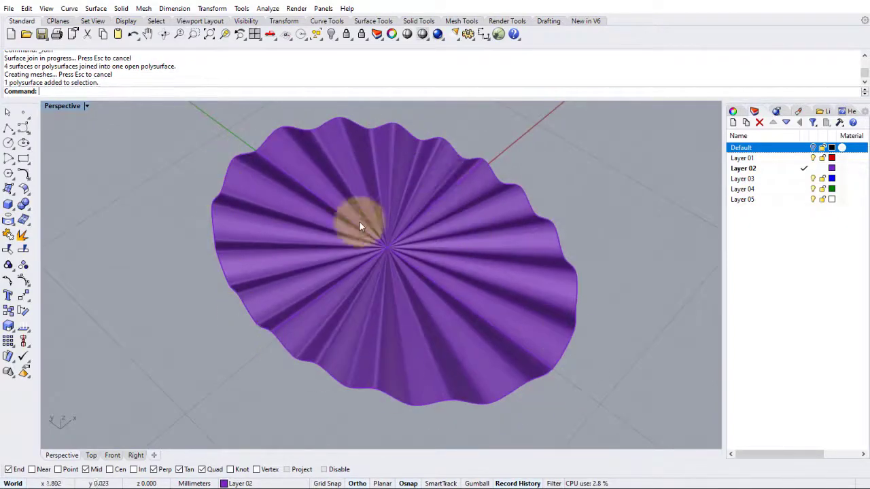
{"action": "right_click_drag", "start_coordinate": [339, 222], "coordinate": [415, 193]}
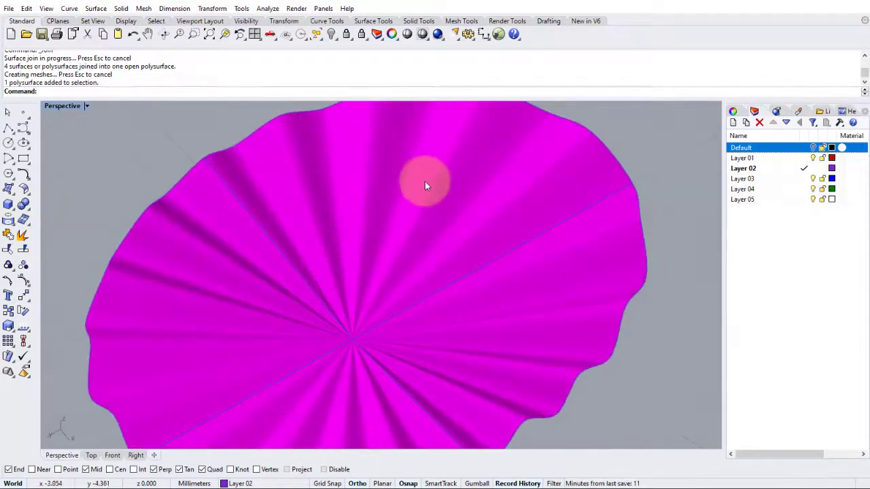
{"action": "right_click_drag", "start_coordinate": [424, 198], "coordinate": [386, 309]}
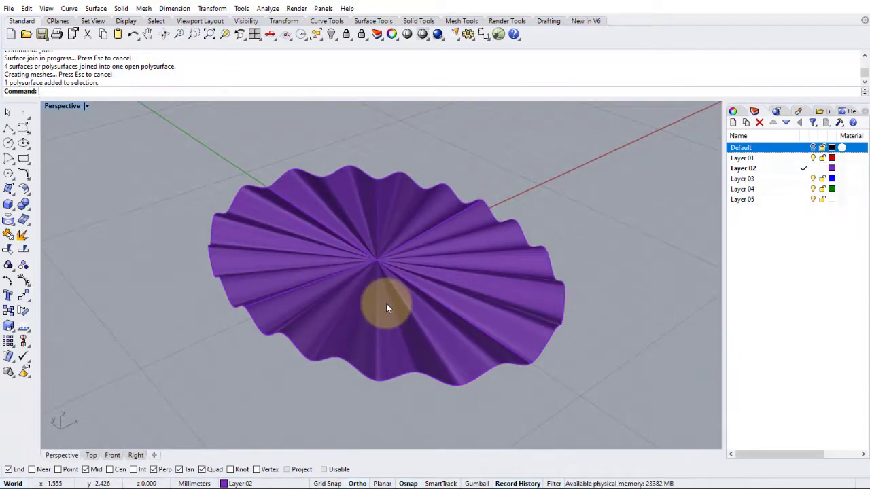
{"action": "left_click", "coordinate": [680, 374]}
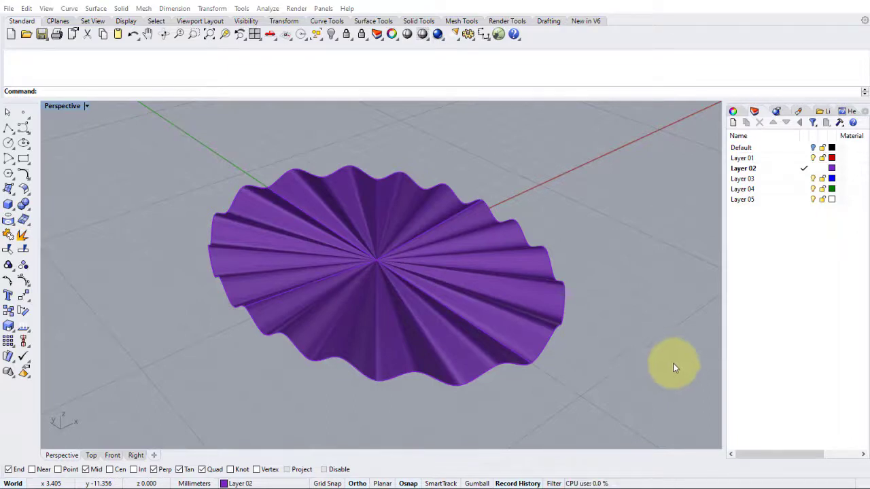
Turn the Default layer's curves back on after reviewing the disk.
{"action": "right_click_drag", "start_coordinate": [534, 330], "coordinate": [359, 290]}
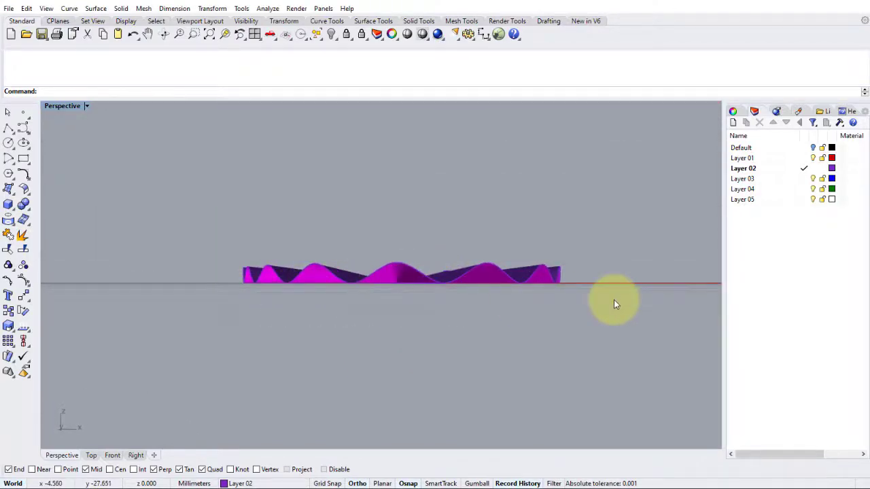
{"action": "right_click_drag", "start_coordinate": [610, 303], "coordinate": [458, 297]}
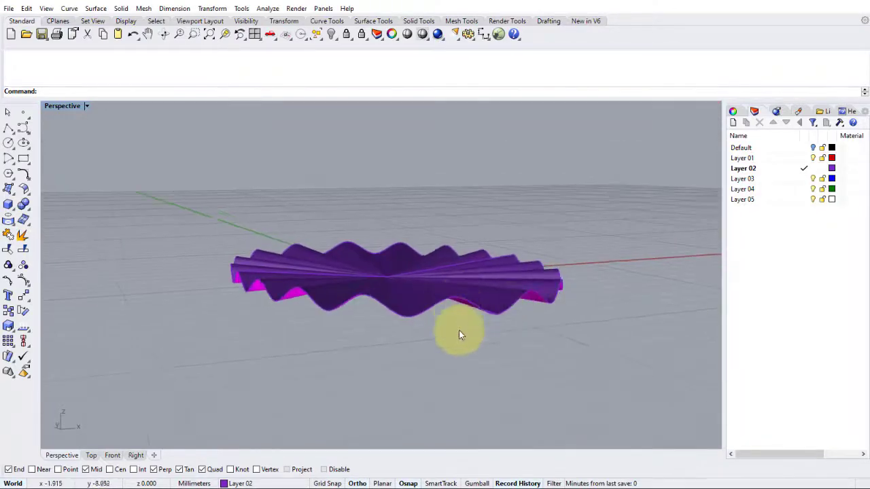
{"action": "right_click_drag", "start_coordinate": [458, 330], "coordinate": [589, 248]}
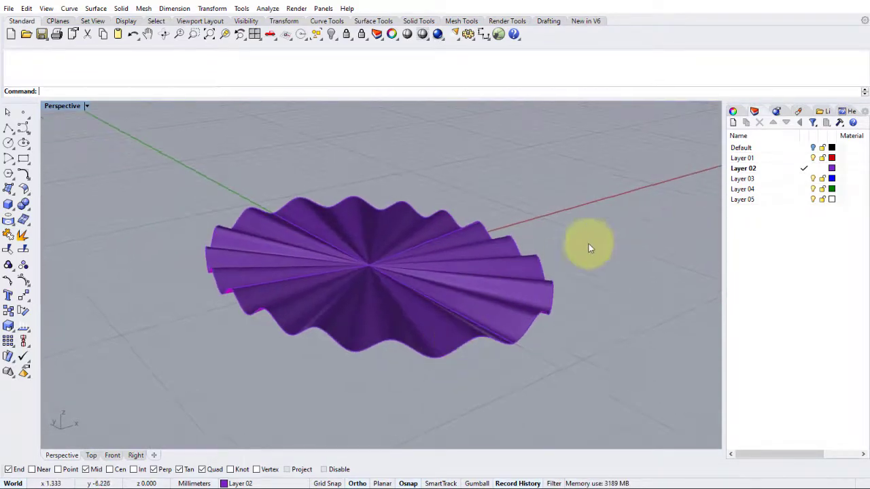
{"action": "left_click", "coordinate": [809, 148]}
{"action": "right_click_drag", "start_coordinate": [516, 176], "coordinate": [434, 281]}
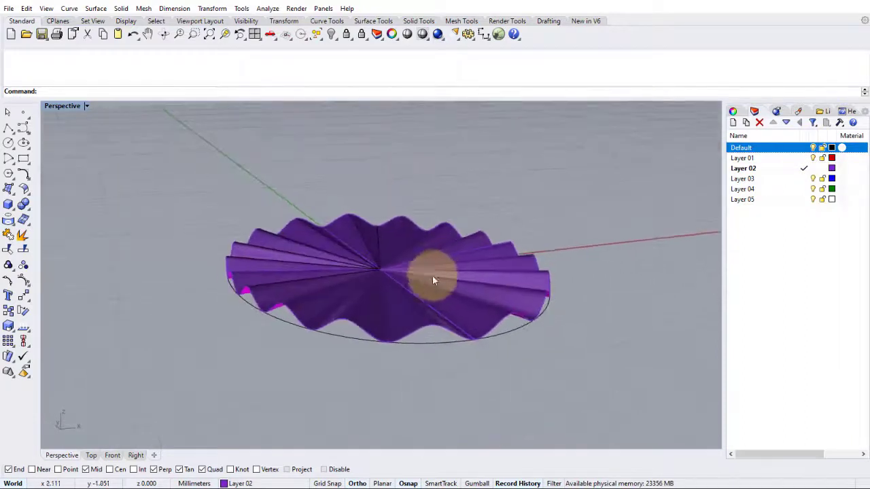
Move the oval curve 0.8 along Z with the gumball, then deselect it.
{"action": "left_click", "coordinate": [341, 338]}
{"action": "left_click", "coordinate": [477, 484]}
{"action": "right_click_drag", "start_coordinate": [366, 348], "coordinate": [383, 317]}
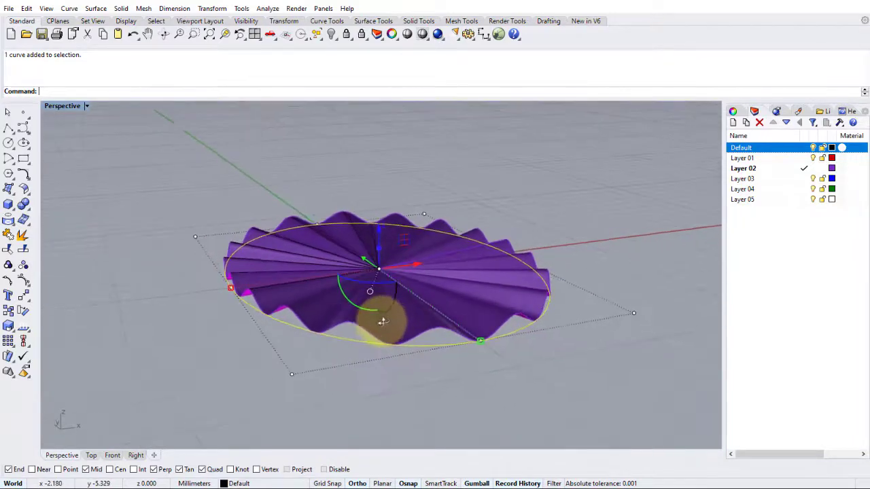
{"action": "left_click", "coordinate": [380, 233]}
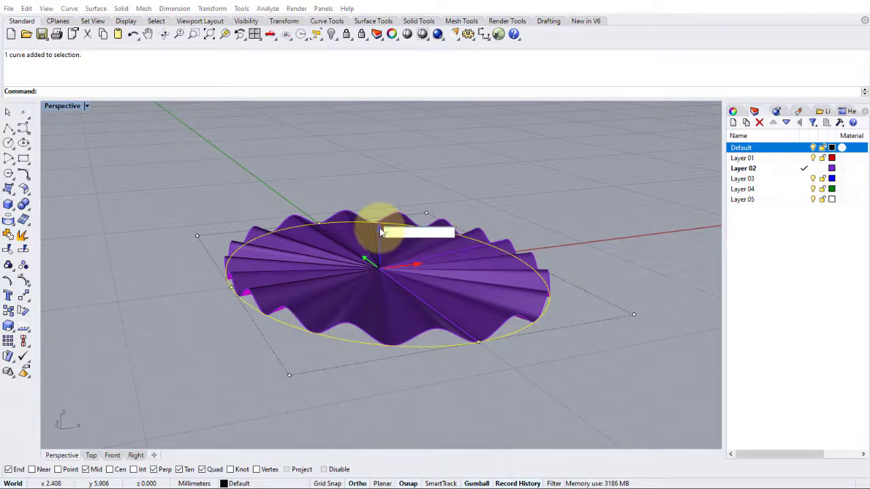
{"action": "key", "text": "Return"}
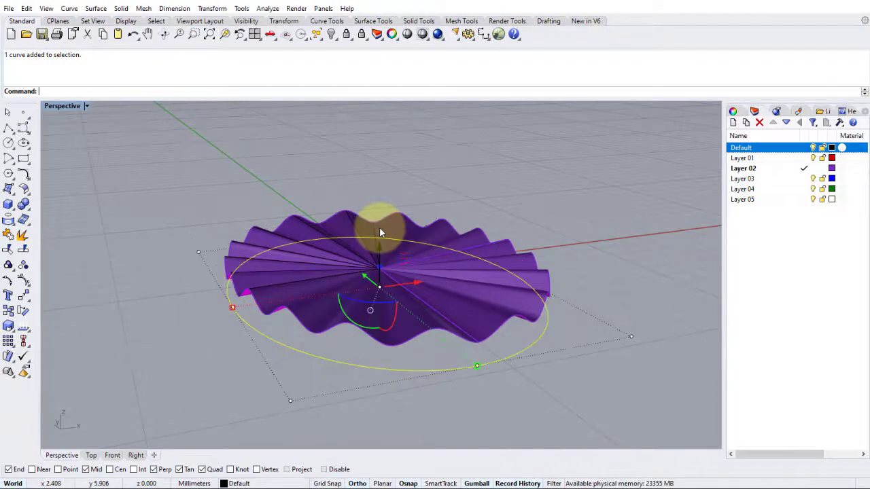
{"action": "left_click", "coordinate": [412, 180]}
{"action": "right_click_drag", "start_coordinate": [412, 180], "coordinate": [369, 277]}
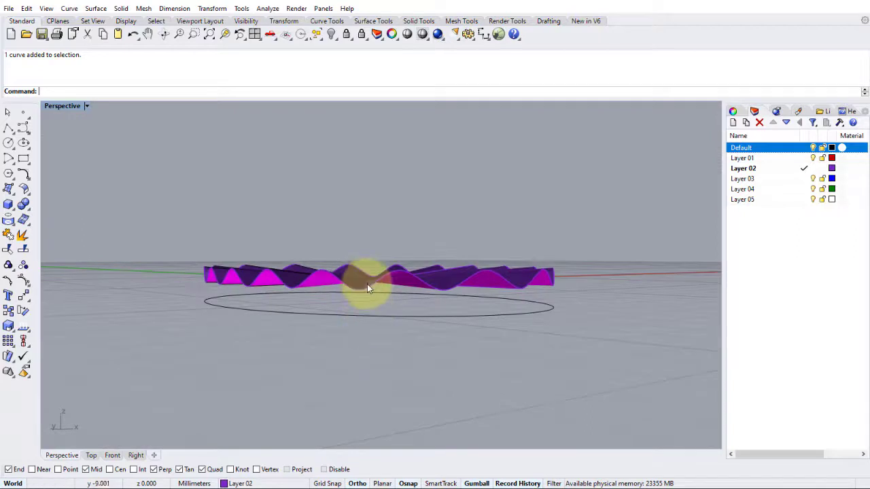
{"action": "right_click_drag", "start_coordinate": [387, 317], "coordinate": [387, 326]}
Extrude the ellipse straight up about 2.49 mm with Solid=No.
{"action": "left_click", "coordinate": [97, 9]}
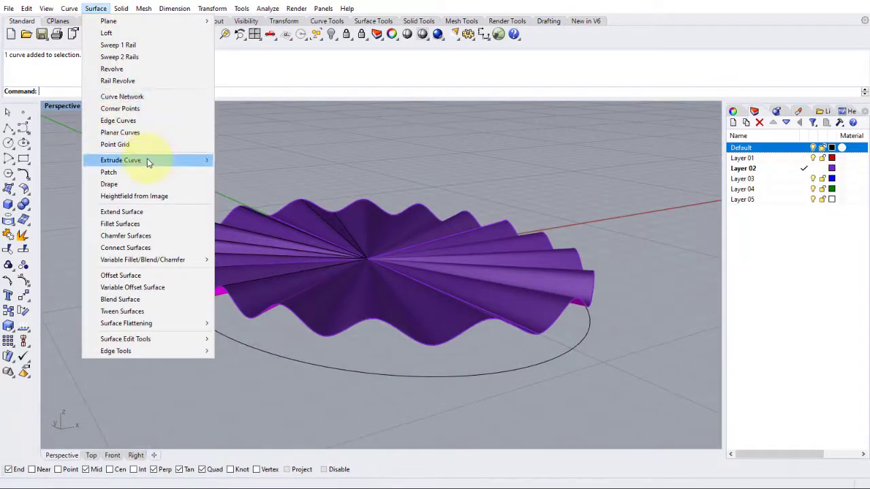
{"action": "mouse_move", "coordinate": [147, 159]}
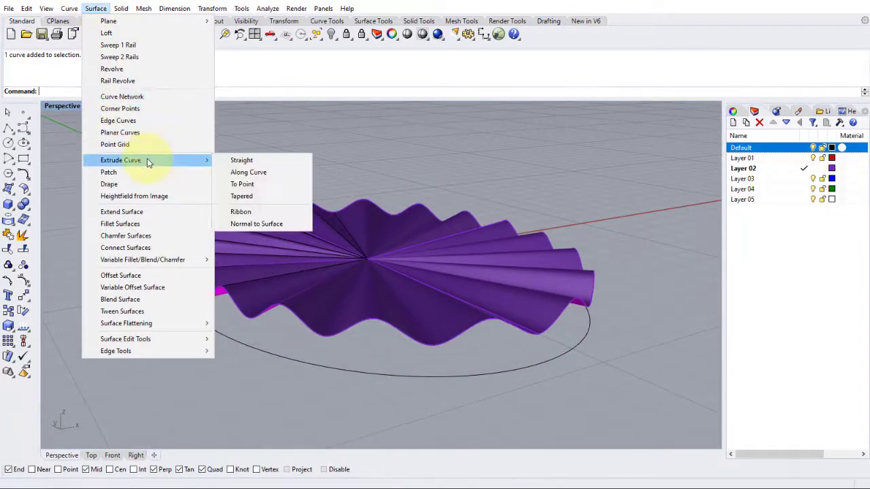
{"action": "left_click", "coordinate": [249, 165]}
{"action": "left_click", "coordinate": [207, 324]}
{"action": "key", "text": "Return"}
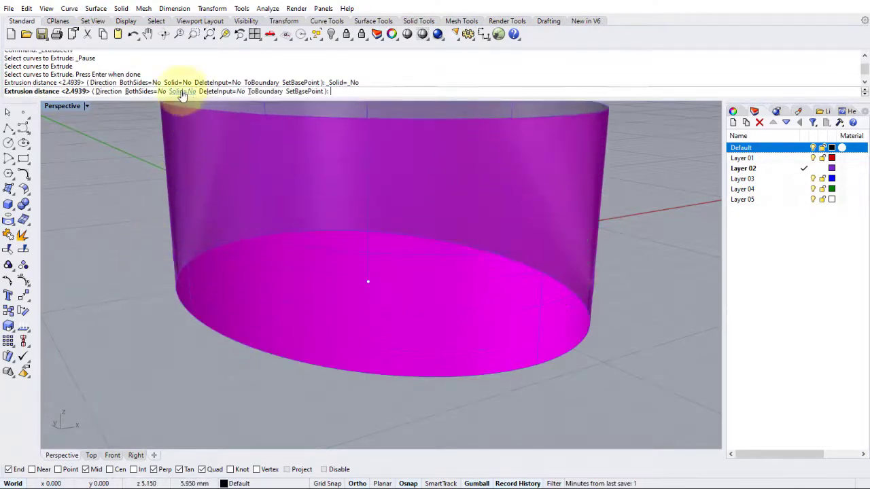
{"action": "right_click_drag", "start_coordinate": [194, 101], "coordinate": [228, 223]}
{"action": "scroll", "coordinate": [262, 187], "scroll_direction": "up", "scroll_amount": 5}
{"action": "right_click", "coordinate": [229, 220]}
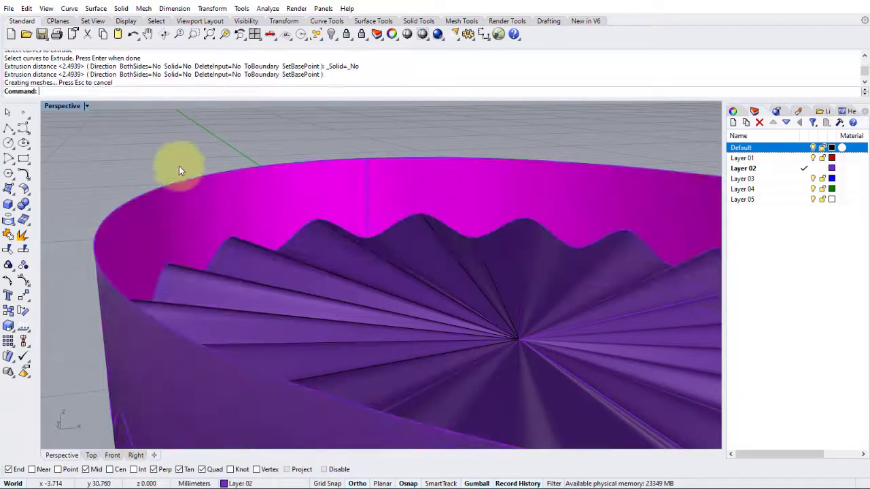
Inspect the bowl's ridged interior and the new oval wall from several angles.
{"action": "right_click_drag", "start_coordinate": [204, 185], "coordinate": [287, 224]}
{"action": "scroll", "coordinate": [284, 178], "scroll_direction": "down", "scroll_amount": 2}
{"action": "right_click_drag", "start_coordinate": [284, 178], "coordinate": [297, 190]}
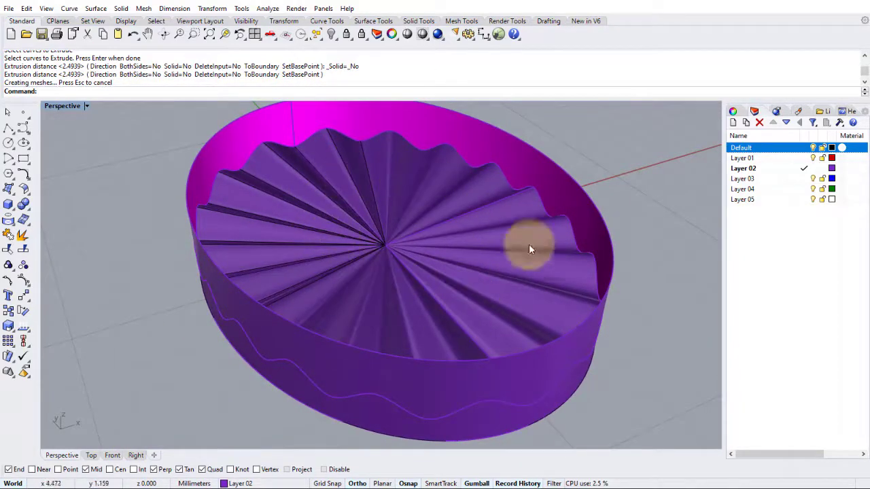
{"action": "right_click_drag", "start_coordinate": [432, 279], "coordinate": [469, 346]}
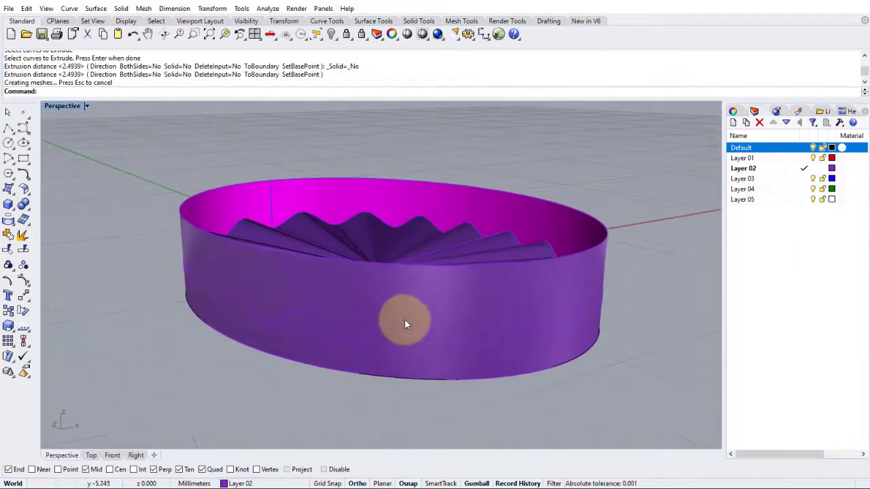
{"action": "right_click_drag", "start_coordinate": [334, 297], "coordinate": [355, 274]}
{"action": "left_click", "coordinate": [340, 275]}
{"action": "left_click", "coordinate": [586, 237]}
{"action": "right_click_drag", "start_coordinate": [587, 238], "coordinate": [393, 277]}
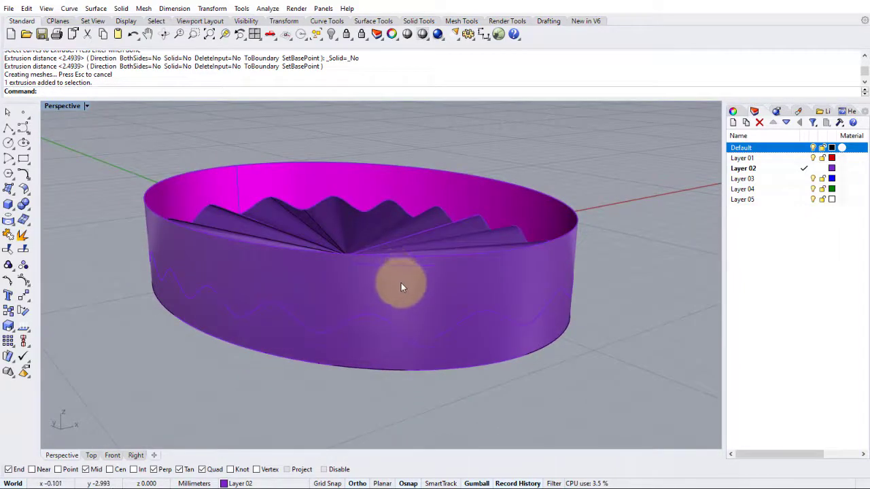
{"action": "right_click_drag", "start_coordinate": [413, 325], "coordinate": [379, 324]}
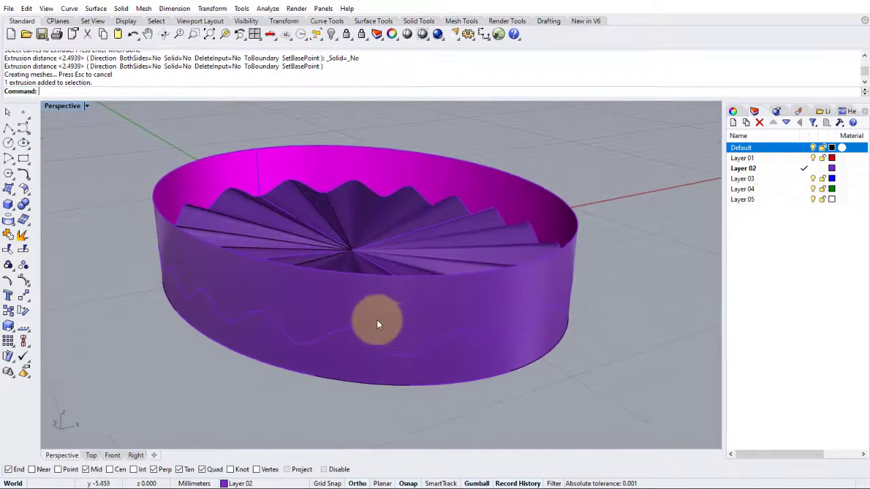
{"action": "left_click", "coordinate": [24, 249]}
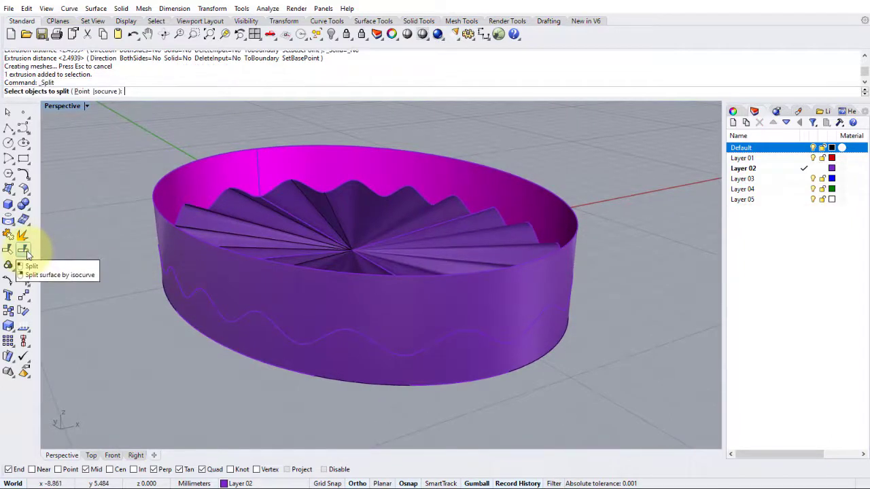
{"action": "left_click", "coordinate": [352, 292]}
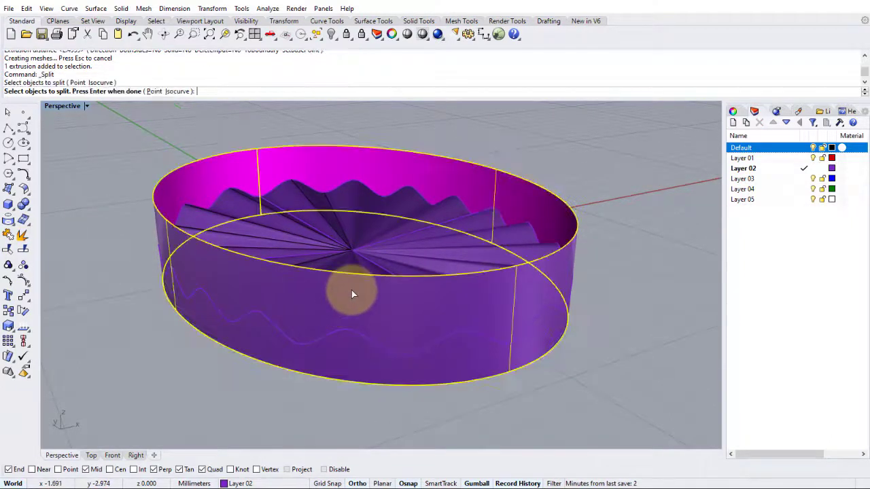
{"action": "key", "text": "Return"}
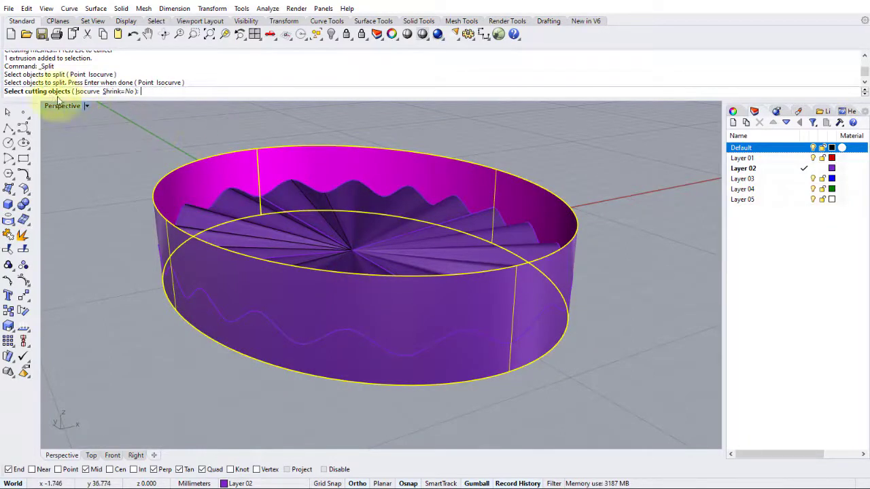
{"action": "left_click", "coordinate": [342, 323]}
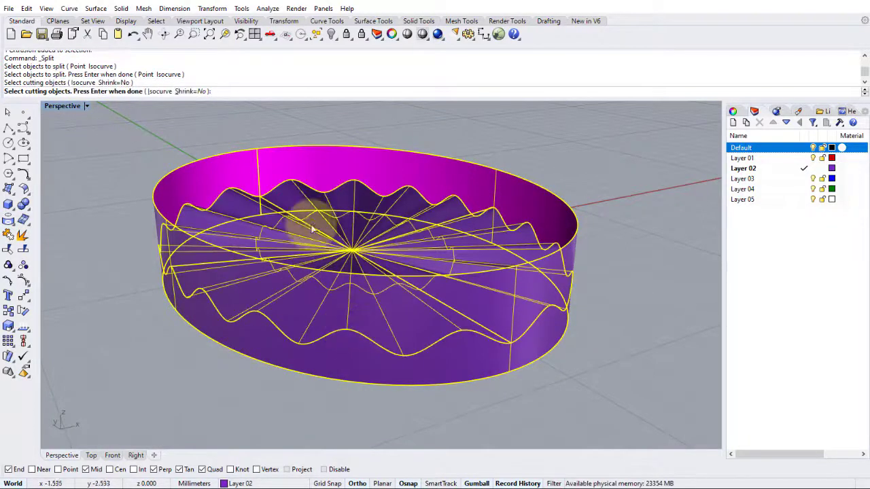
{"action": "right_click", "coordinate": [356, 238]}
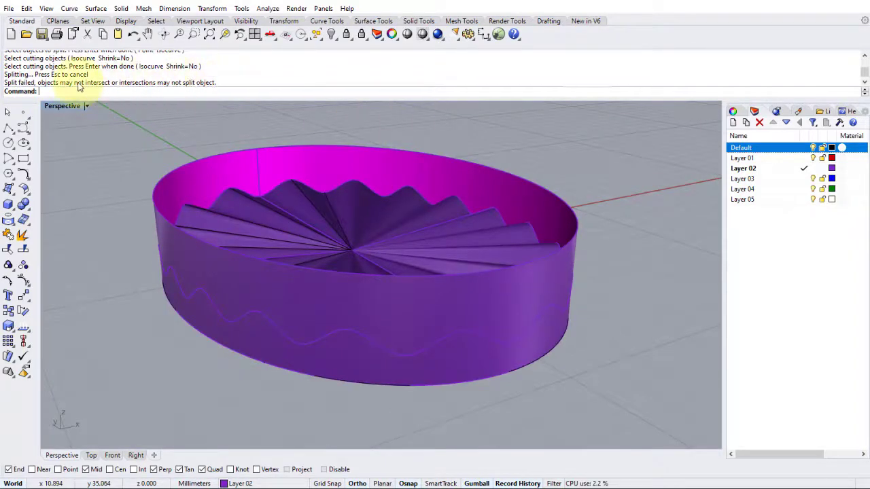
{"action": "right_click_drag", "start_coordinate": [184, 175], "coordinate": [189, 181]}
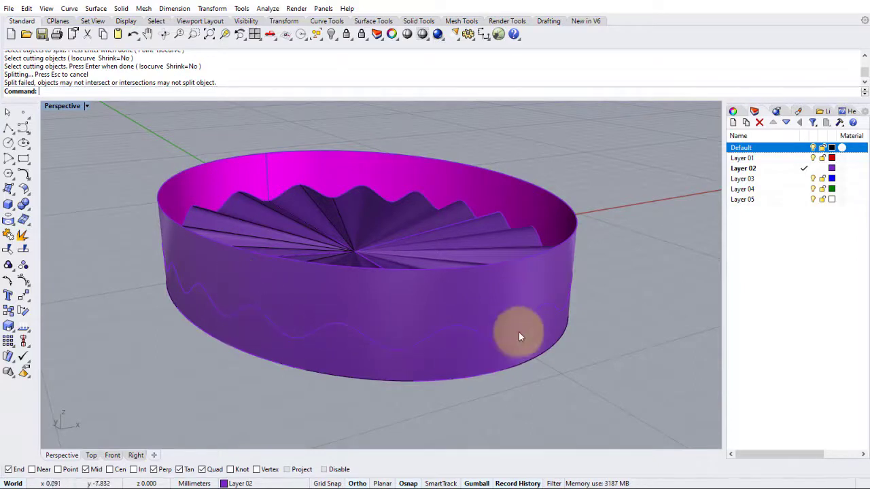
Start Duplicate Edge on the rippled surface with the Default layer made current.
{"action": "left_click", "coordinate": [402, 220]}
{"action": "right_click_drag", "start_coordinate": [382, 214], "coordinate": [462, 231]}
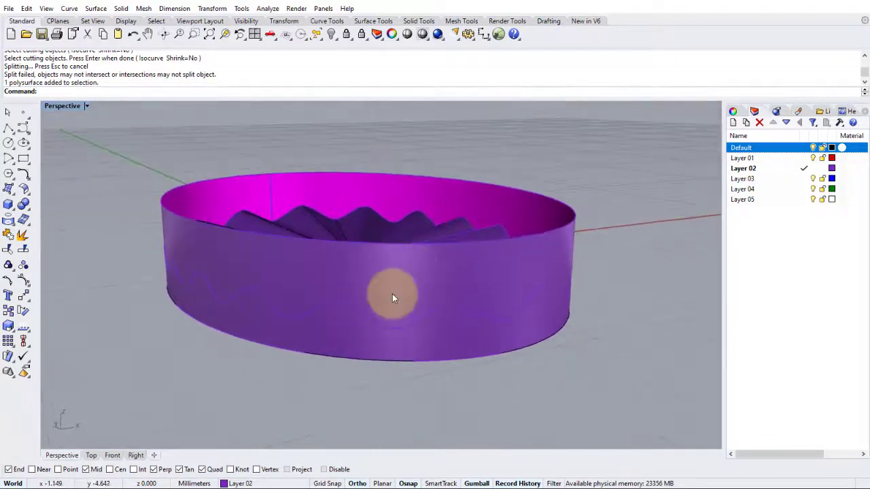
{"action": "right_click_drag", "start_coordinate": [346, 304], "coordinate": [396, 317]}
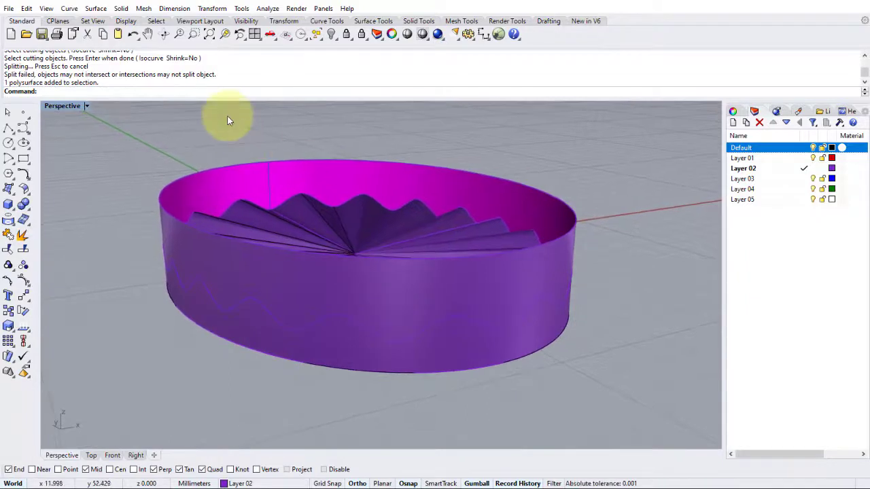
{"action": "left_click", "coordinate": [69, 9]}
{"action": "mouse_move", "coordinate": [131, 365]}
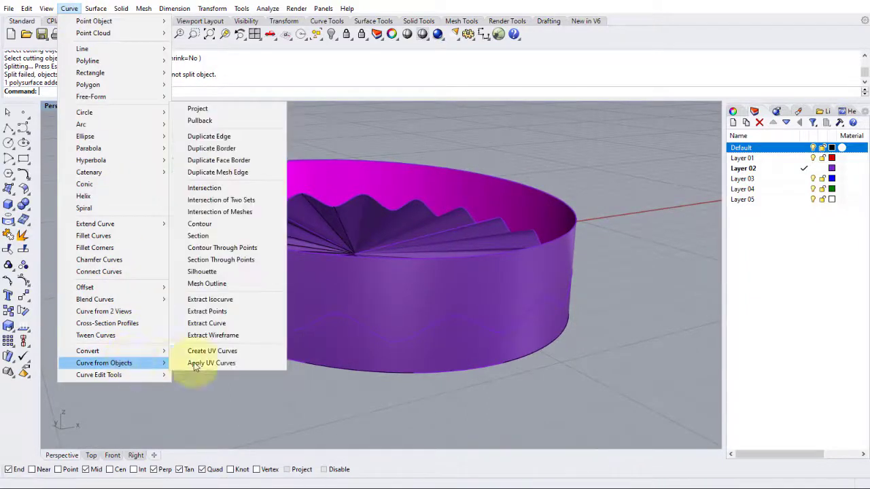
{"action": "left_click", "coordinate": [221, 137]}
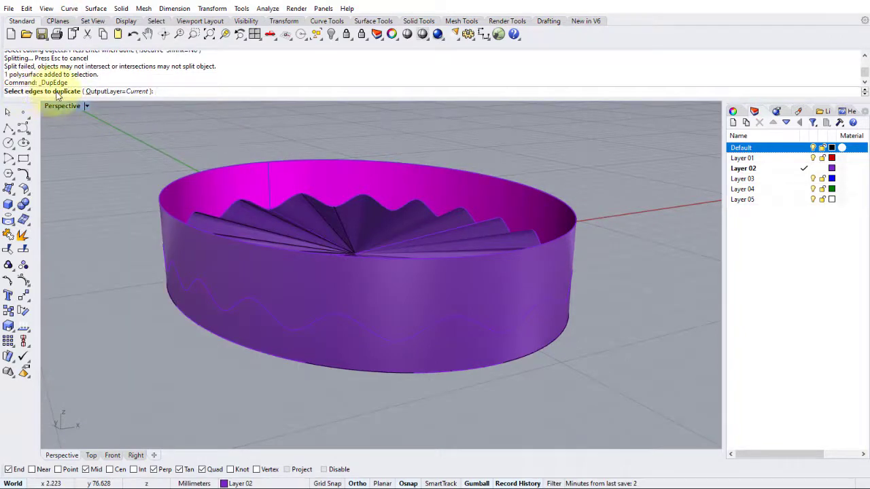
{"action": "left_click", "coordinate": [799, 148]}
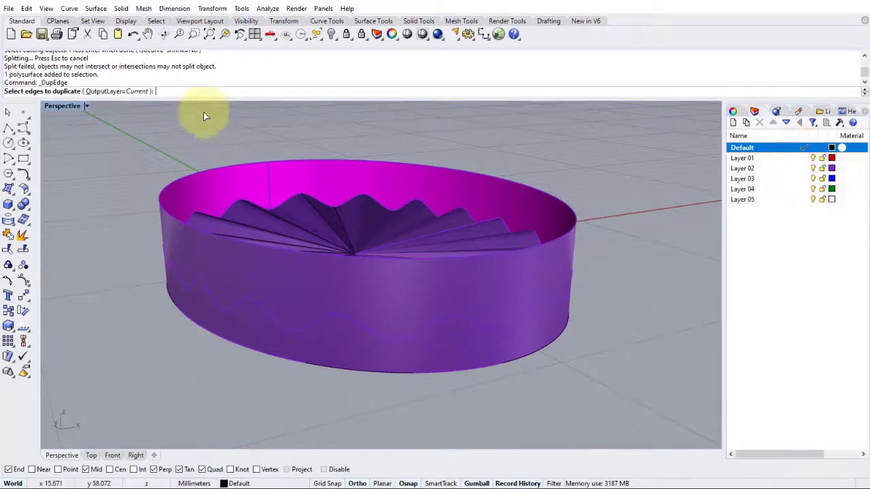
Duplicate the four wavy edges and join them into one closed curve.
{"action": "left_click", "coordinate": [338, 316]}
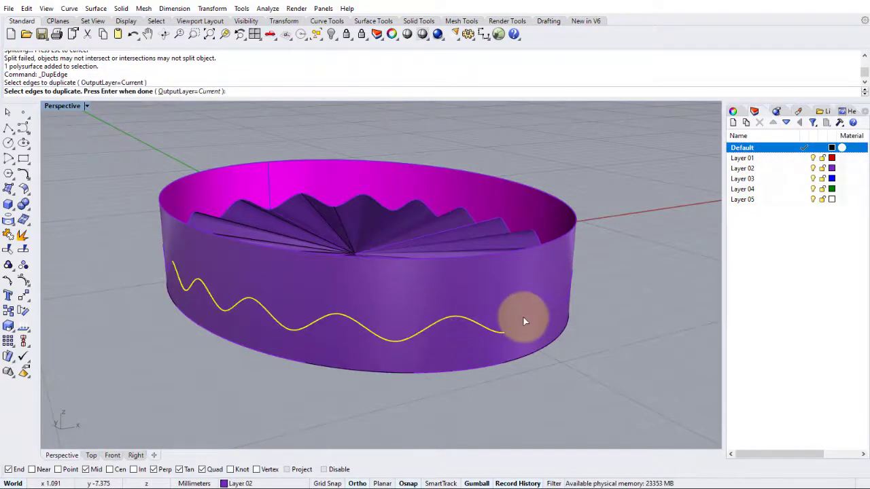
{"action": "left_click", "coordinate": [520, 316]}
{"action": "left_click", "coordinate": [447, 204]}
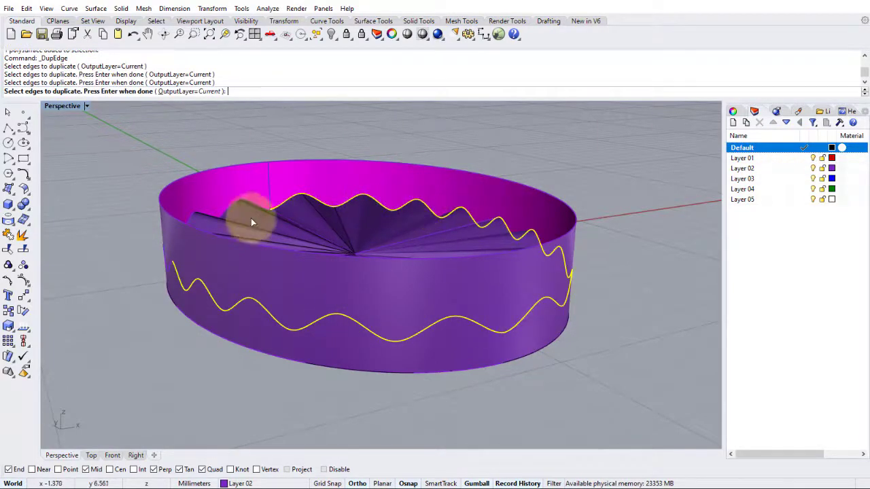
{"action": "left_click", "coordinate": [231, 203]}
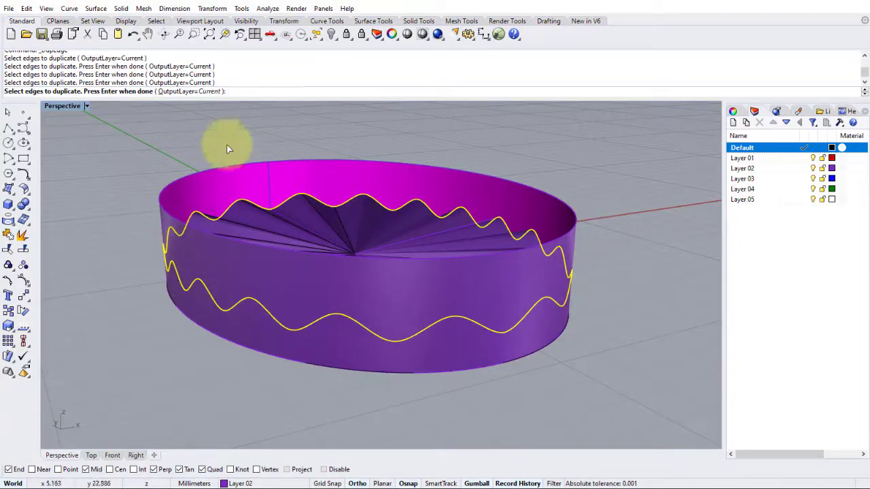
{"action": "key", "text": "Return"}
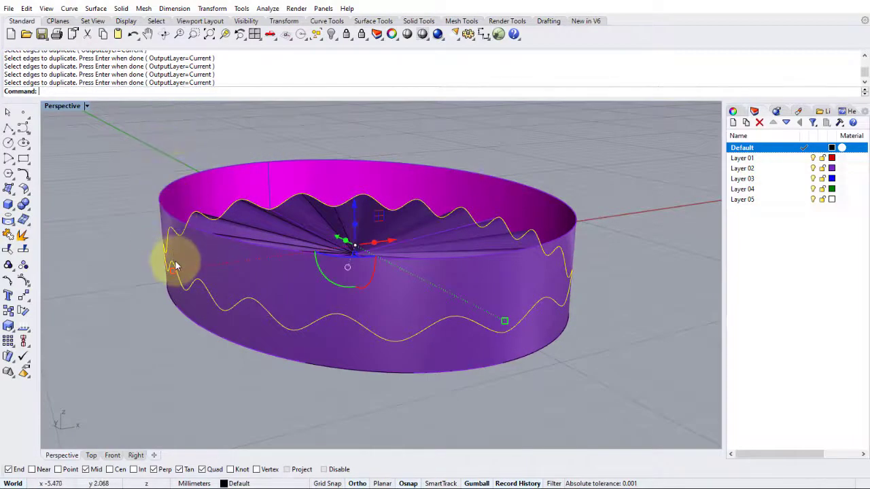
{"action": "left_click", "coordinate": [9, 235]}
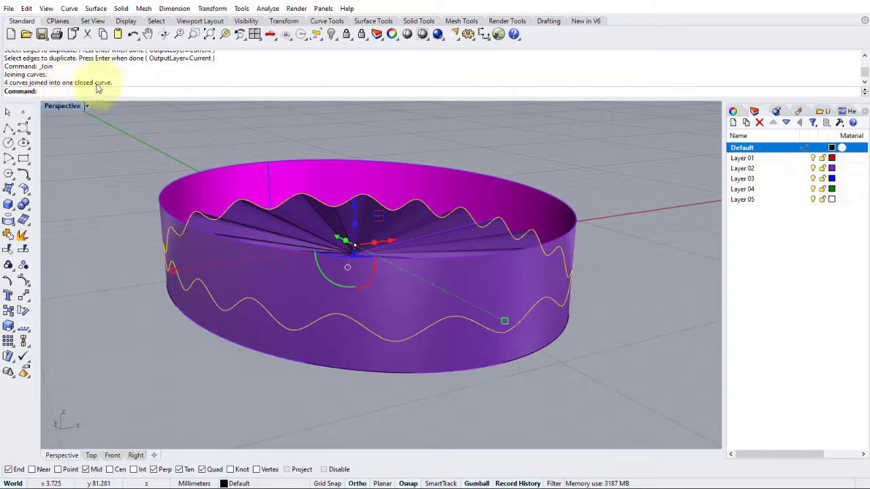
{"action": "left_click", "coordinate": [179, 144]}
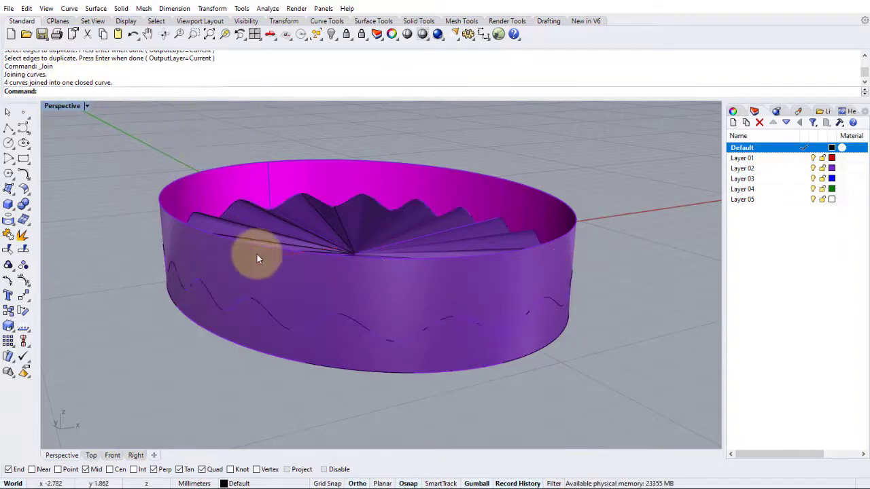
Split the oval wall using the joined wavy curve as the cutter.
{"action": "left_click", "coordinate": [23, 235]}
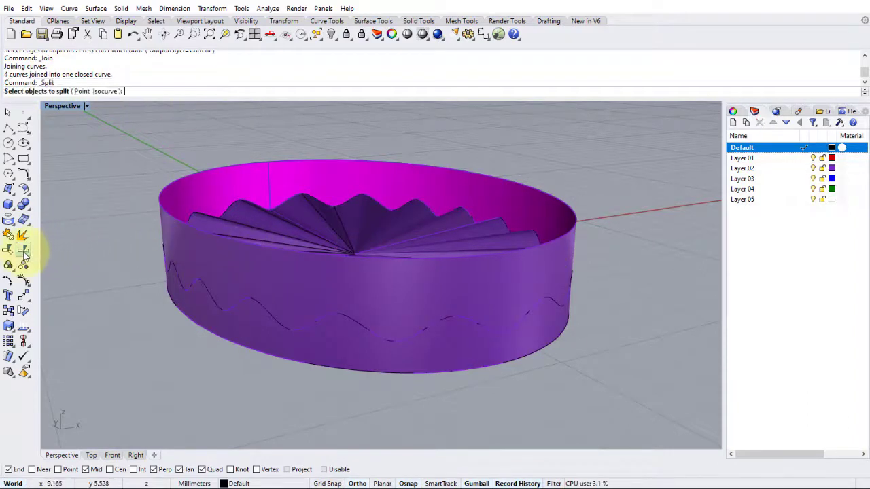
{"action": "left_click", "coordinate": [305, 283]}
{"action": "key", "text": "Return"}
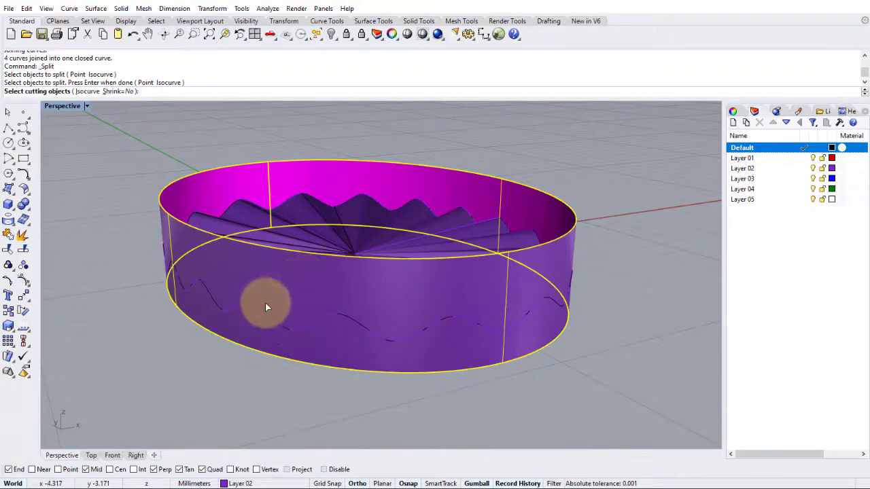
{"action": "left_click", "coordinate": [260, 307]}
{"action": "left_click", "coordinate": [760, 318]}
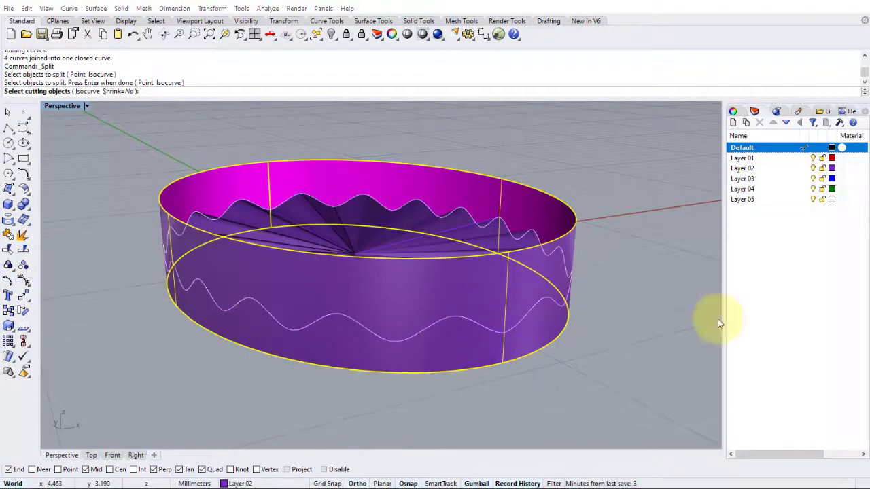
{"action": "left_click", "coordinate": [621, 253]}
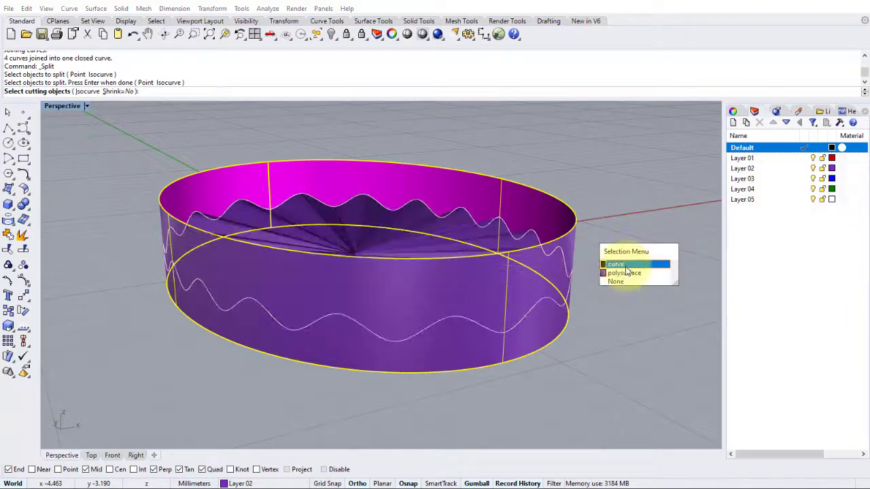
{"action": "left_click", "coordinate": [626, 265]}
{"action": "key", "text": "Return"}
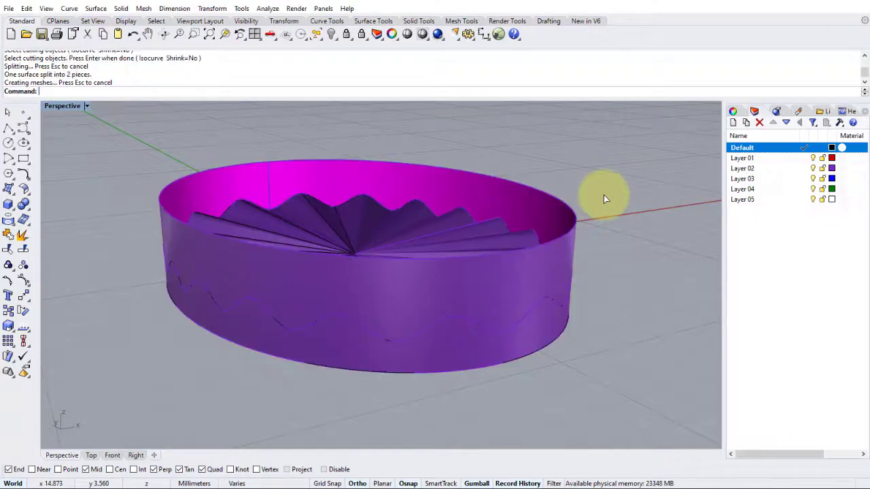
Delete the upper rim piece of the split wall.
{"action": "left_click_drag", "start_coordinate": [20, 71], "coordinate": [68, 77]}
{"action": "left_click", "coordinate": [68, 77]}
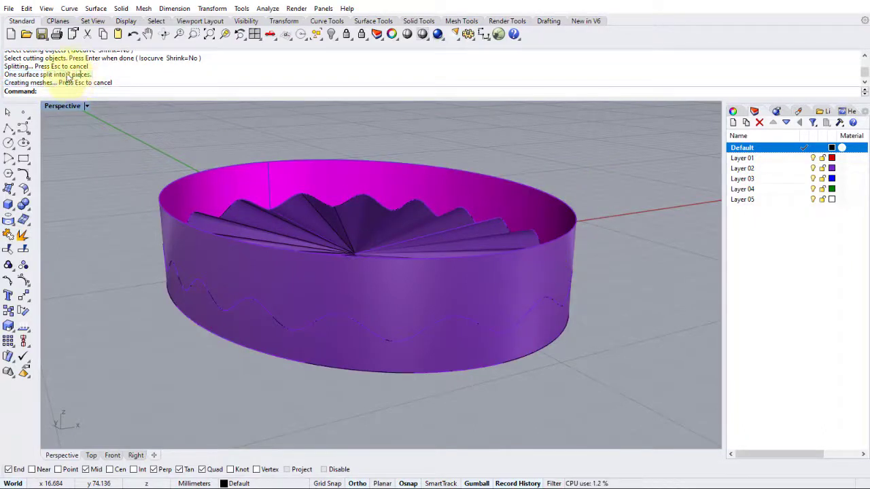
{"action": "left_click", "coordinate": [329, 164]}
{"action": "key", "text": "Delete"}
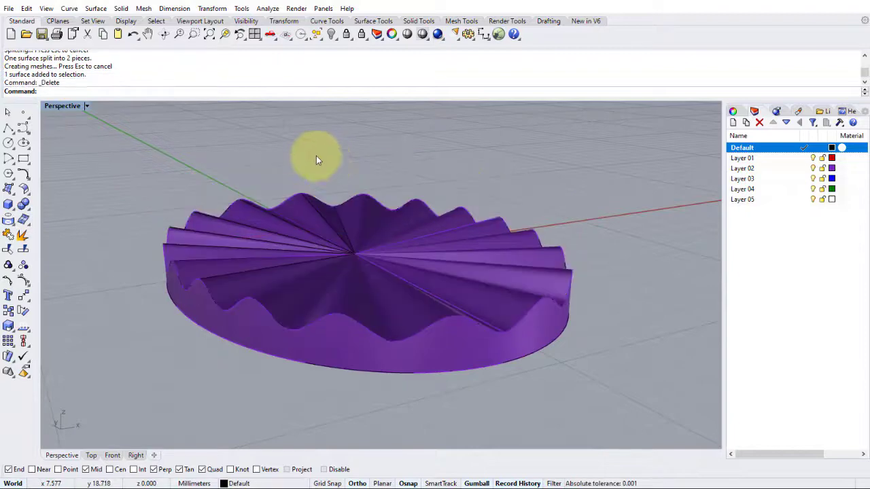
Join the trimmed wall and the pleated fan into one polysurface.
{"action": "right_click_drag", "start_coordinate": [324, 268], "coordinate": [332, 337]}
{"action": "left_click", "coordinate": [333, 355]}
{"action": "left_click", "coordinate": [363, 318], "text": "shift"}
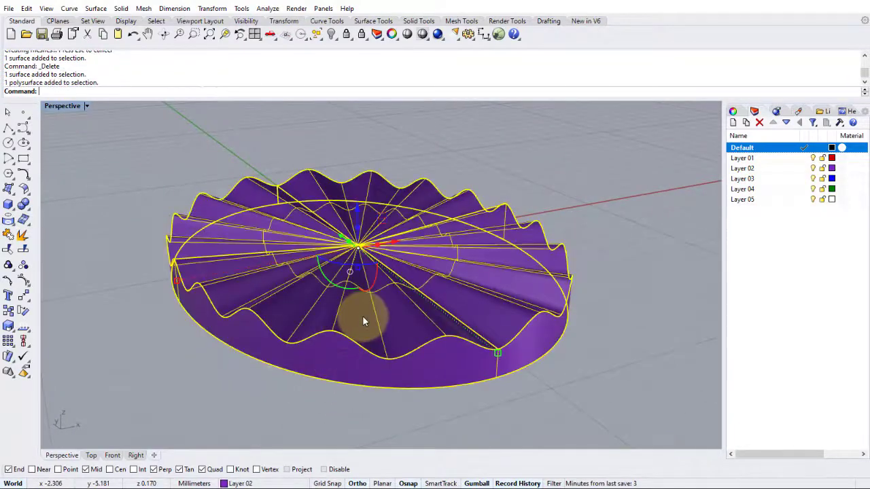
{"action": "left_click", "coordinate": [8, 234]}
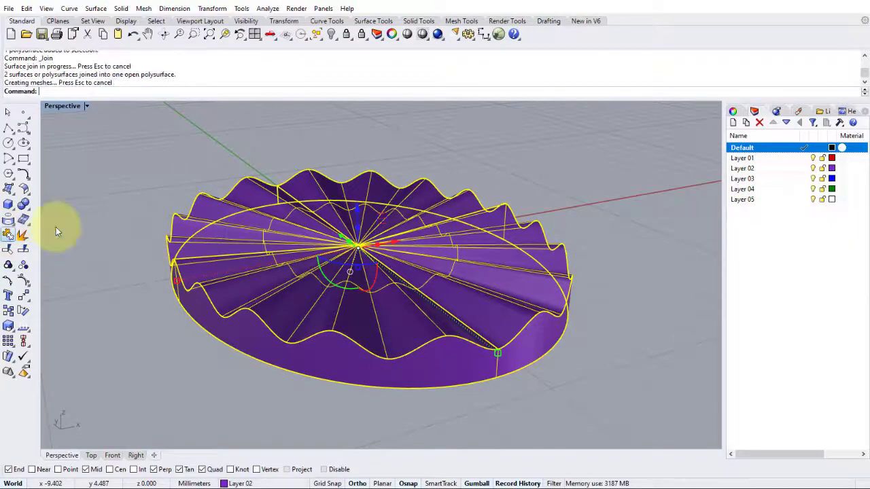
{"action": "left_click", "coordinate": [478, 483]}
{"action": "left_click", "coordinate": [574, 182]}
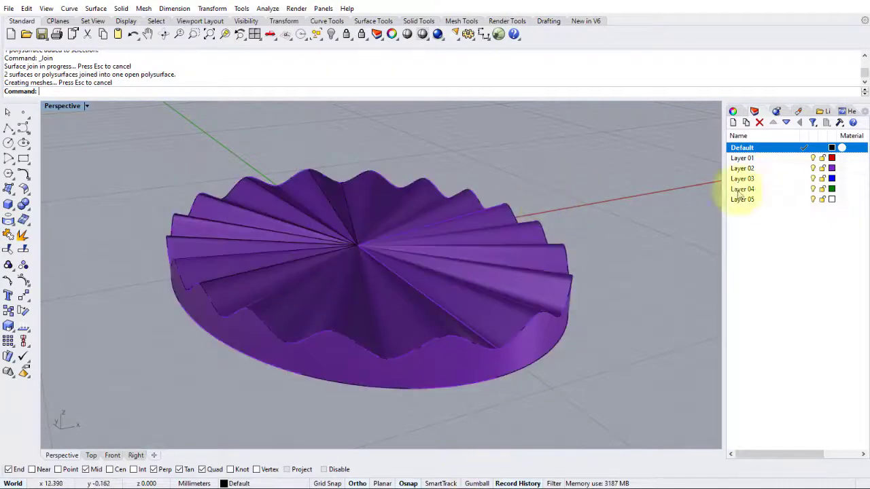
Delete the leftover construction curves, keeping the joined polysurface.
{"action": "right_click_drag", "start_coordinate": [348, 216], "coordinate": [386, 225]}
{"action": "left_click_drag", "start_coordinate": [162, 145], "coordinate": [654, 406]}
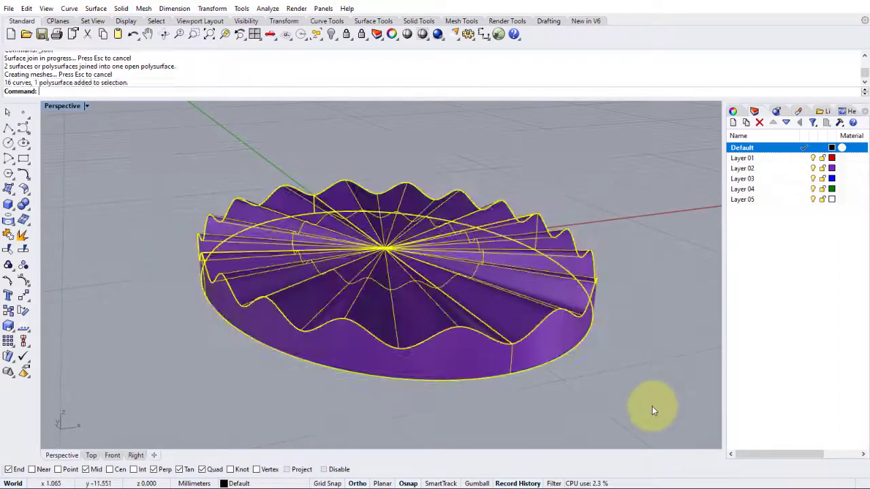
{"action": "left_click", "coordinate": [560, 341], "text": "ctrl"}
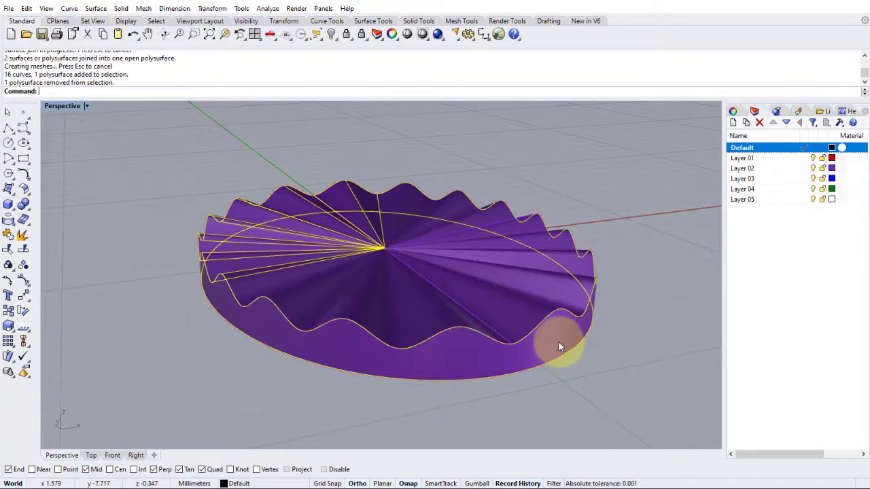
{"action": "key", "text": "Delete"}
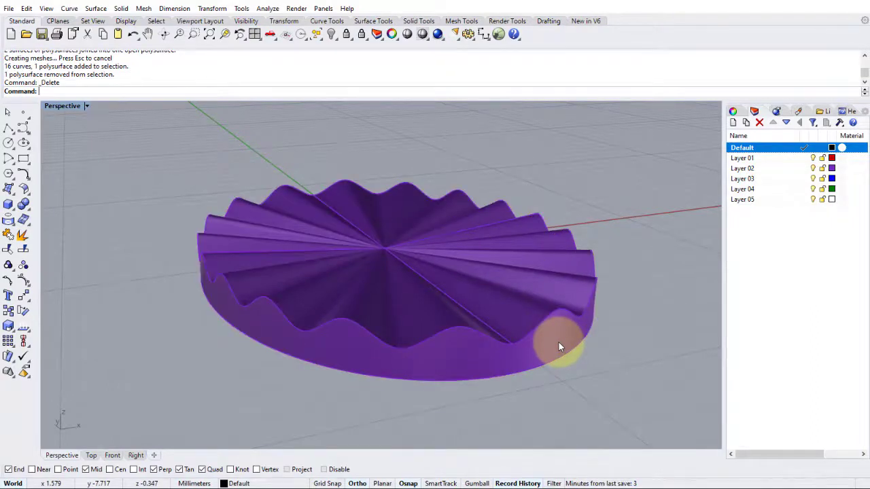
Cap the open back of the bowl polysurface.
{"action": "right_click_drag", "start_coordinate": [442, 336], "coordinate": [475, 348]}
{"action": "left_click", "coordinate": [475, 348]}
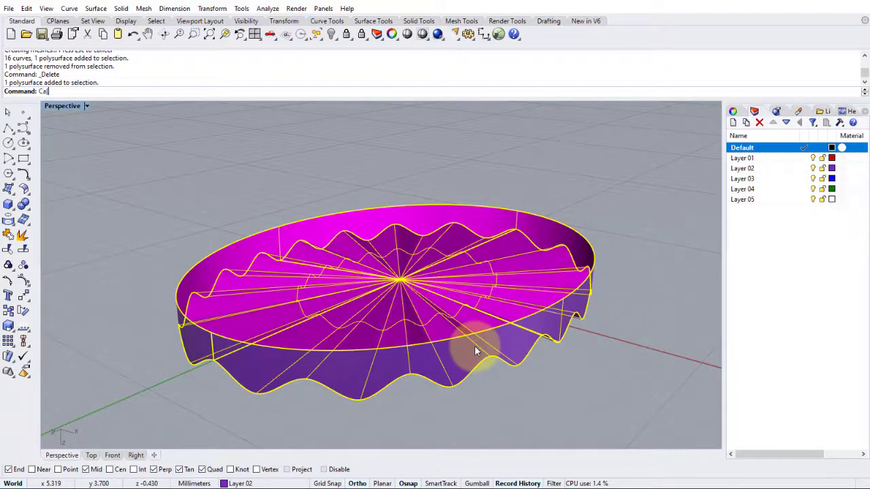
{"action": "type", "text": "p"}
{"action": "key", "text": "Return"}
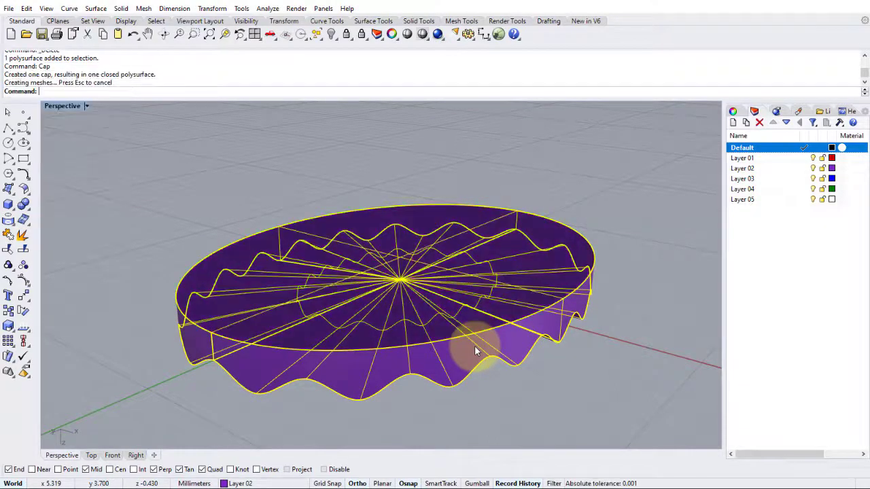
{"action": "left_click", "coordinate": [292, 183]}
Check the capped polysurface with Show Edges for naked edges, then close the Edge Analysis panel.
{"action": "right_click_drag", "start_coordinate": [291, 183], "coordinate": [414, 149]}
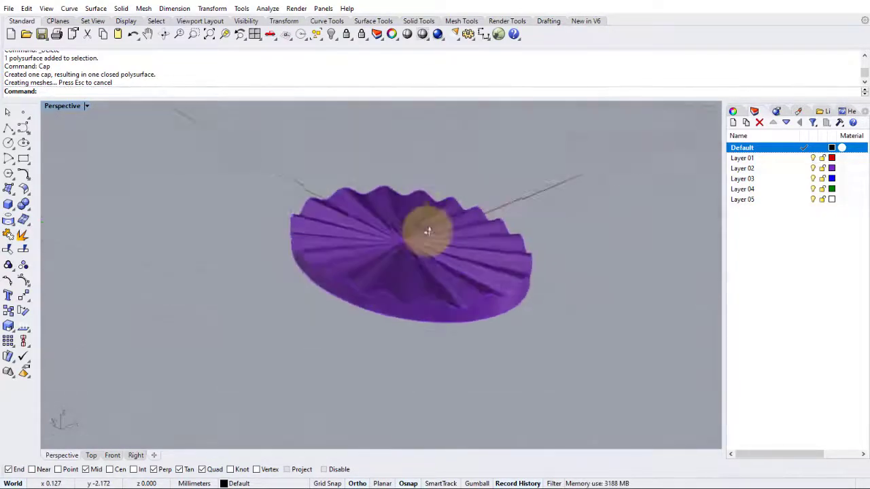
{"action": "right_click_drag", "start_coordinate": [428, 233], "coordinate": [422, 270]}
{"action": "left_click", "coordinate": [394, 244]}
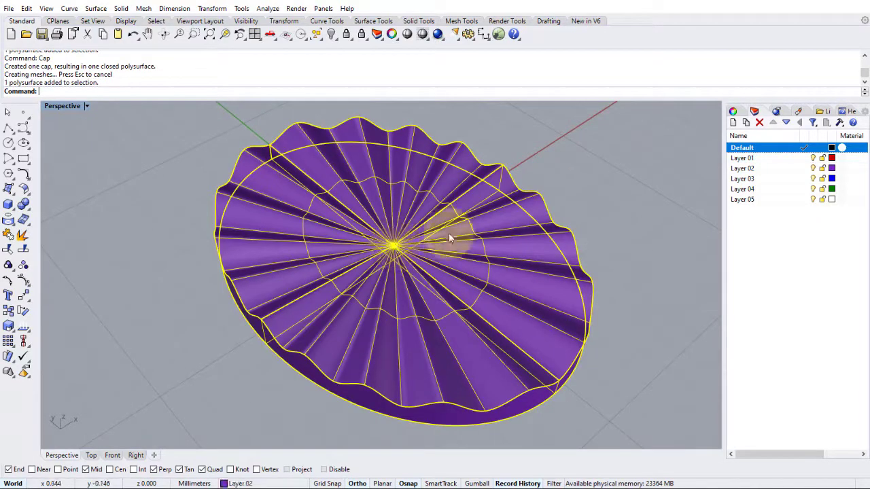
{"action": "left_click", "coordinate": [268, 8]}
{"action": "mouse_move", "coordinate": [305, 152]}
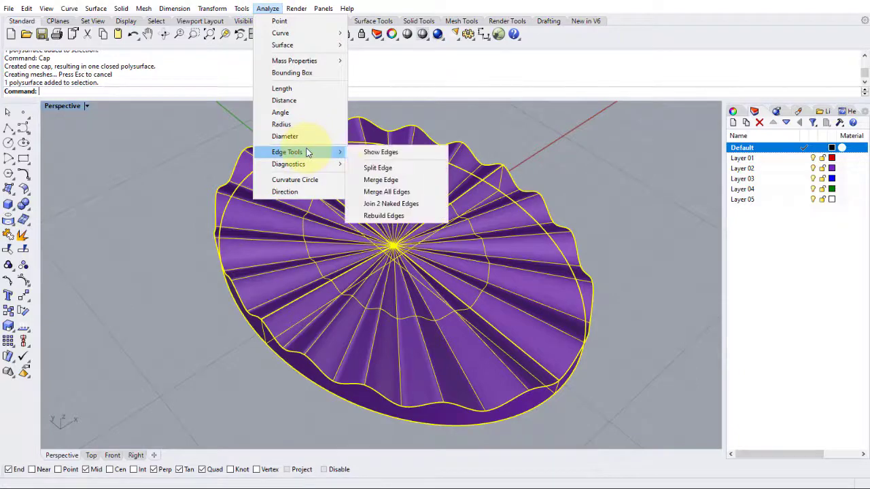
{"action": "left_click", "coordinate": [372, 152]}
{"action": "right_click_drag", "start_coordinate": [353, 272], "coordinate": [466, 227]}
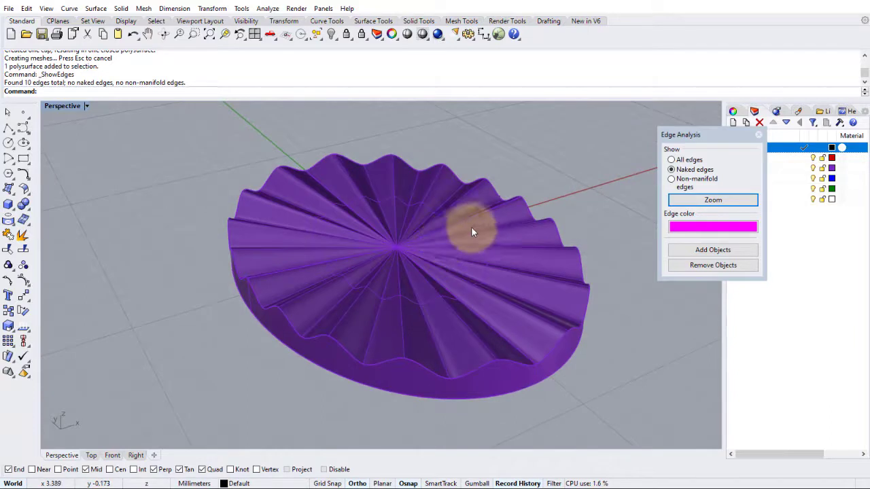
{"action": "left_click", "coordinate": [758, 135]}
{"action": "right_click_drag", "start_coordinate": [578, 218], "coordinate": [375, 260]}
{"action": "right_click_drag", "start_coordinate": [417, 224], "coordinate": [468, 272]}
Undo the cap, join, edge copy and wall extrusion, leaving the bare pleated surface.
{"action": "scroll", "coordinate": [464, 273], "scroll_direction": "down", "scroll_amount": 3}
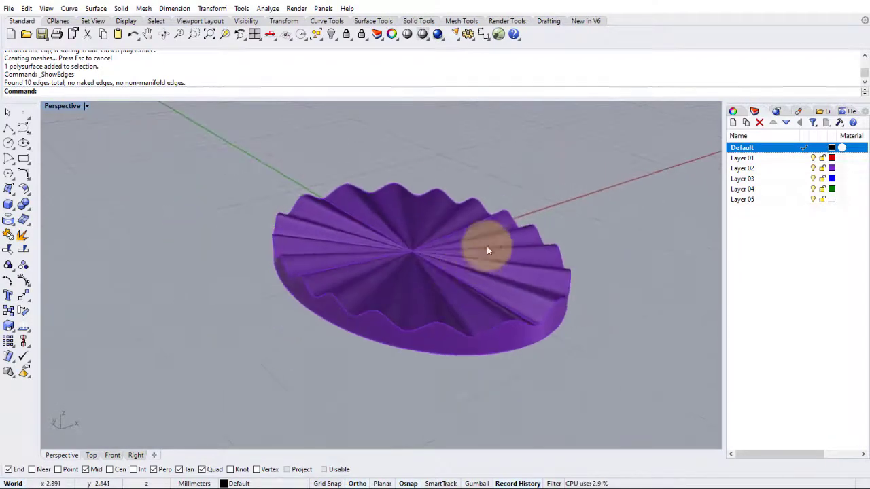
{"action": "key", "text": "ctrl+z"}
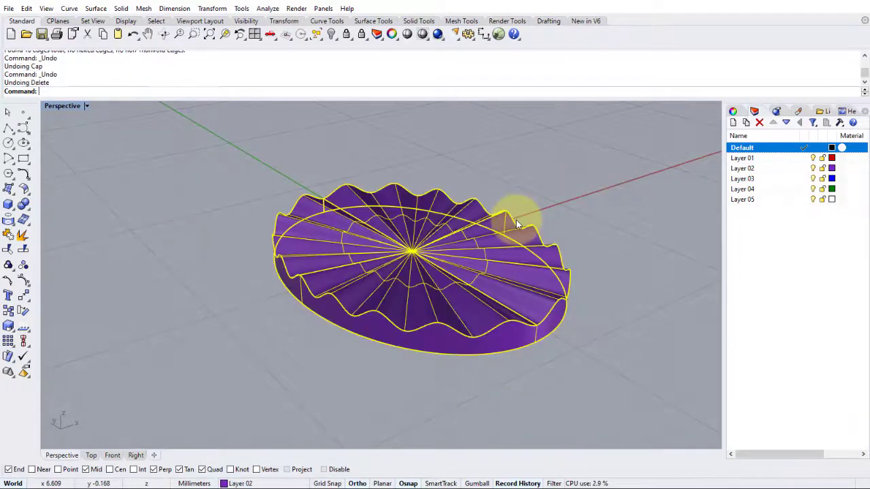
{"action": "key", "text": "ctrl+z"}
{"action": "key", "text": "ctrl+z"}
{"action": "key", "text": "ctrl+z"}
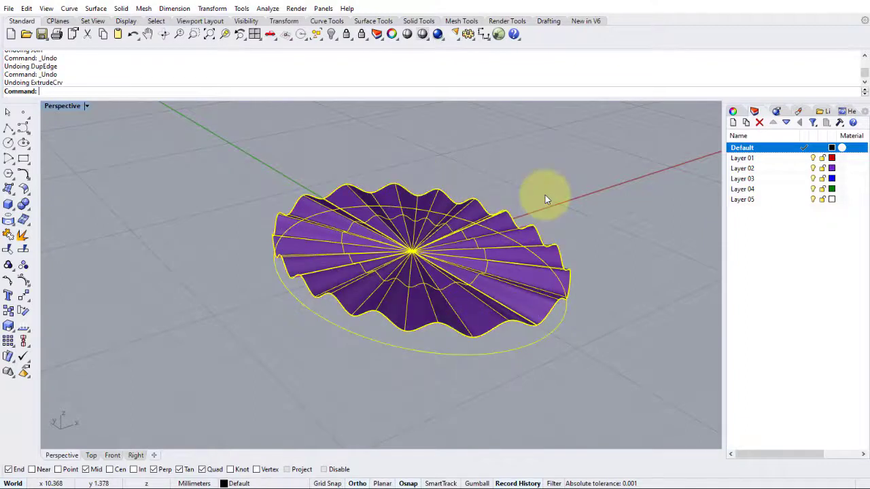
{"action": "left_click", "coordinate": [545, 195]}
{"action": "right_click_drag", "start_coordinate": [545, 195], "coordinate": [528, 208]}
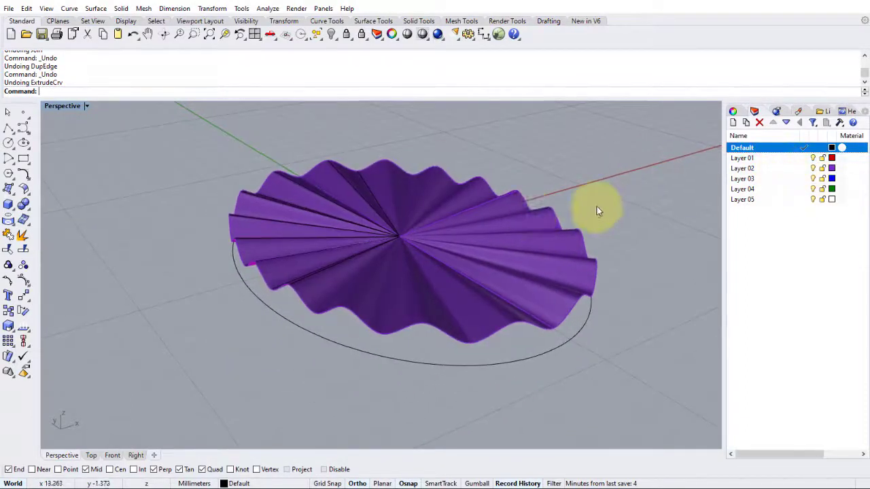
Make Layer 02 current and turn off the Default layer.
{"action": "left_click", "coordinate": [803, 167]}
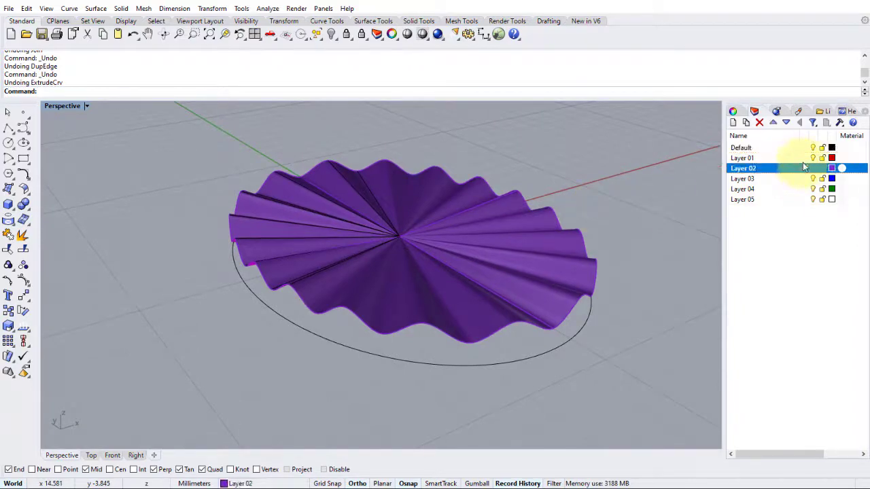
{"action": "left_click", "coordinate": [809, 148]}
{"action": "right_click_drag", "start_coordinate": [489, 245], "coordinate": [430, 209]}
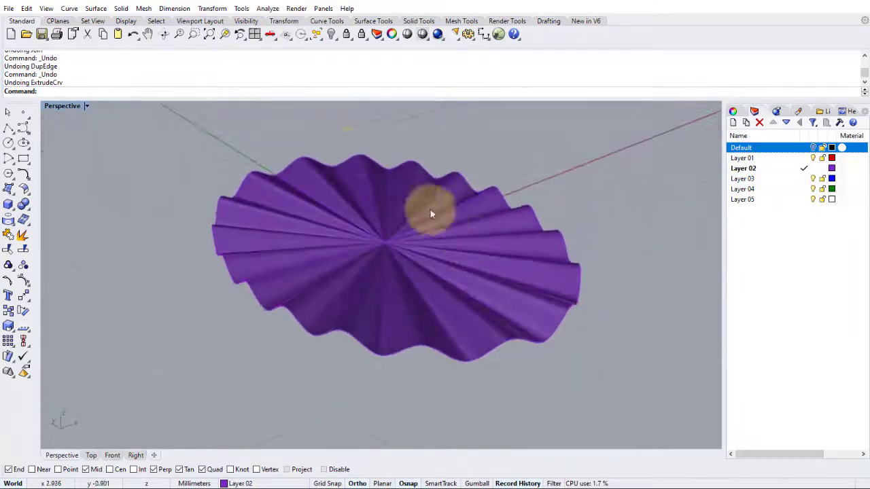
Select all pleated fan wedges for a straight surface extrusion.
{"action": "left_click", "coordinate": [121, 8]}
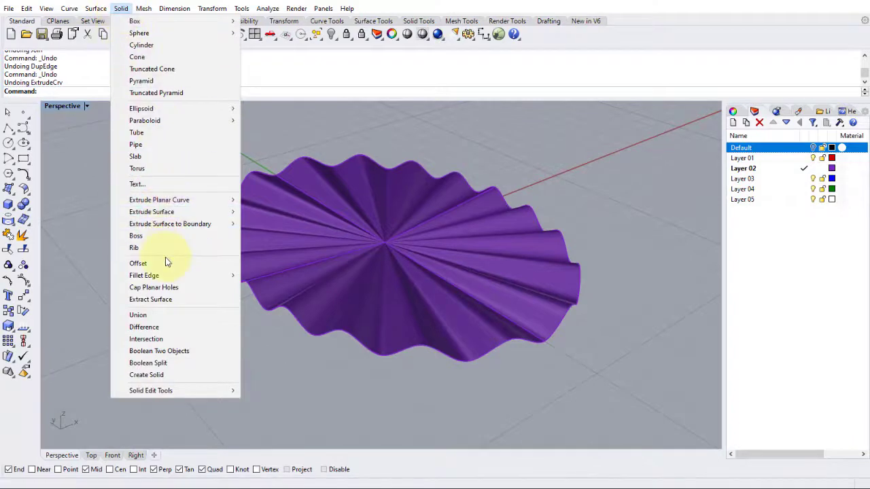
{"action": "mouse_move", "coordinate": [174, 211]}
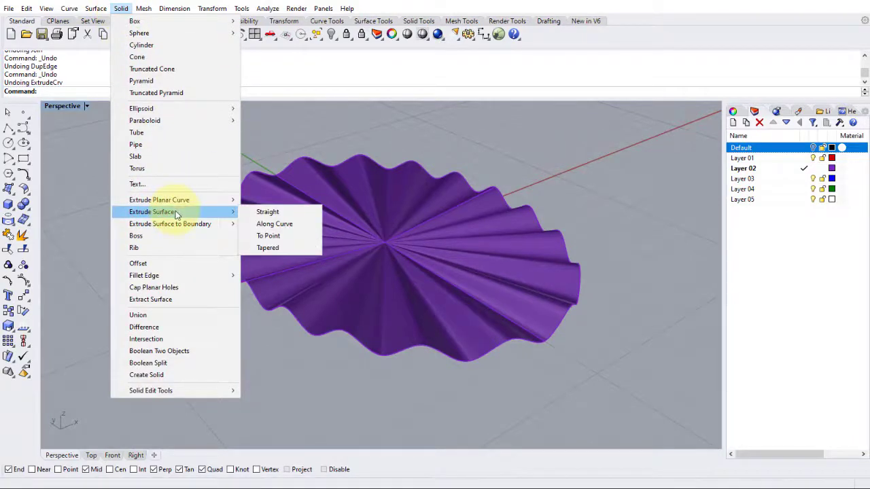
{"action": "left_click", "coordinate": [272, 213]}
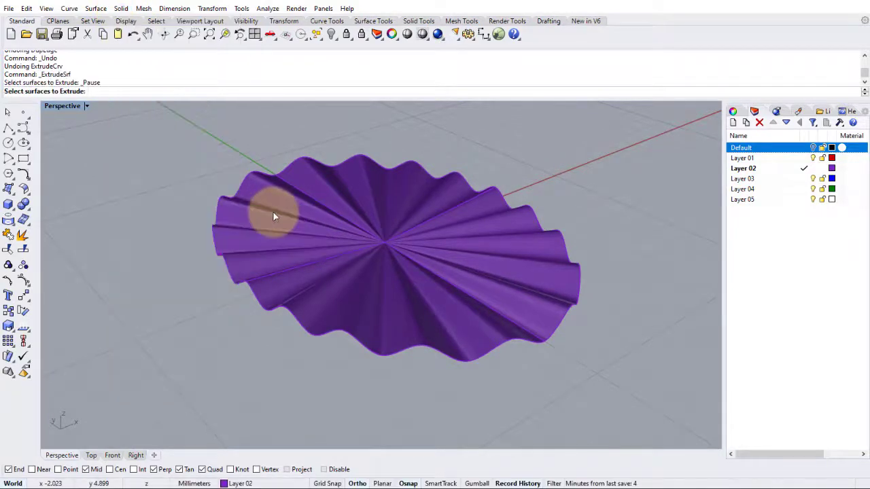
{"action": "left_click", "coordinate": [312, 210]}
{"action": "left_click", "coordinate": [407, 215]}
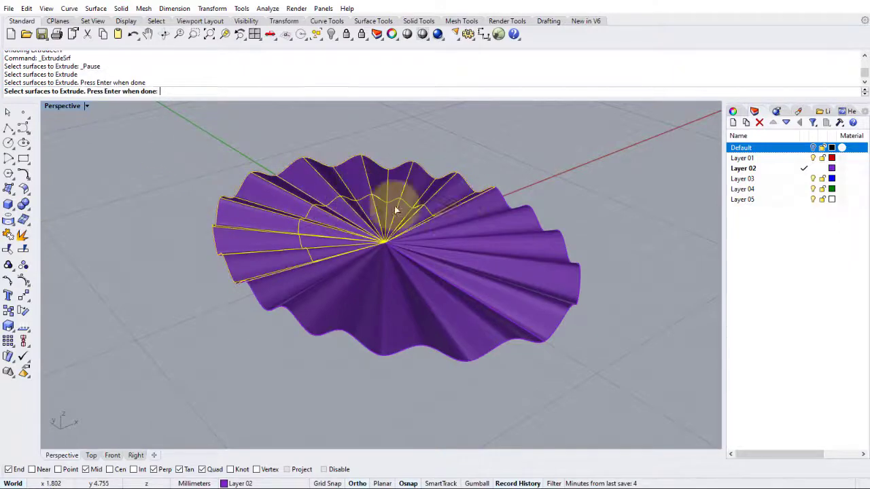
{"action": "left_click", "coordinate": [449, 235]}
{"action": "left_click", "coordinate": [406, 273]}
{"action": "left_click", "coordinate": [323, 243]}
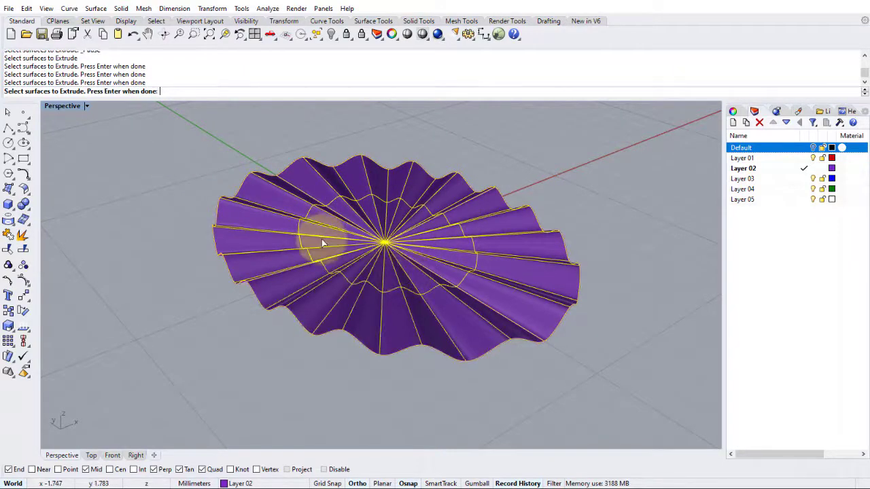
{"action": "key", "text": "Return"}
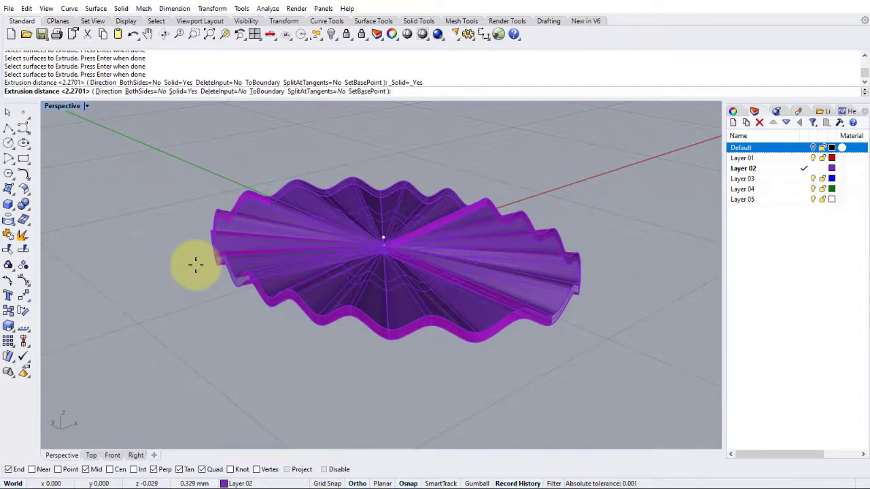
Extrude the fan wedges 1 mm into a solid.
{"action": "type", "text": "1"}
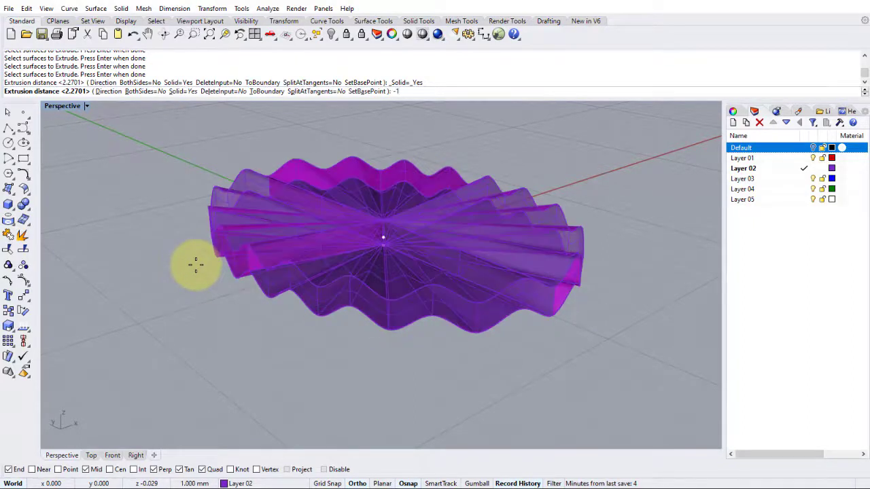
{"action": "key", "text": "BackSpace"}
{"action": "key", "text": "BackSpace"}
{"action": "type", "text": "1"}
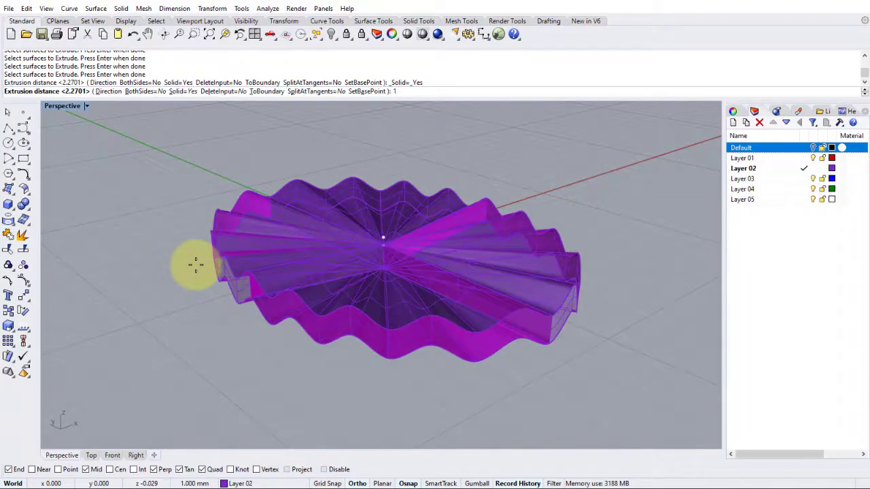
{"action": "key", "text": "Return"}
{"action": "mouse_move", "coordinate": [204, 282]}
{"action": "right_mouse_down"}
{"action": "mouse_move", "coordinate": [367, 340]}
{"action": "mouse_move", "coordinate": [369, 254]}
{"action": "mouse_move", "coordinate": [388, 311]}
{"action": "mouse_move", "coordinate": [383, 237]}
{"action": "mouse_move", "coordinate": [396, 256]}
{"action": "mouse_move", "coordinate": [371, 132]}
{"action": "mouse_move", "coordinate": [371, 151]}
{"action": "mouse_move", "coordinate": [398, 188]}
{"action": "mouse_move", "coordinate": [411, 266]}
{"action": "right_mouse_up"}
{"action": "right_click_drag", "start_coordinate": [410, 333], "coordinate": [437, 205]}
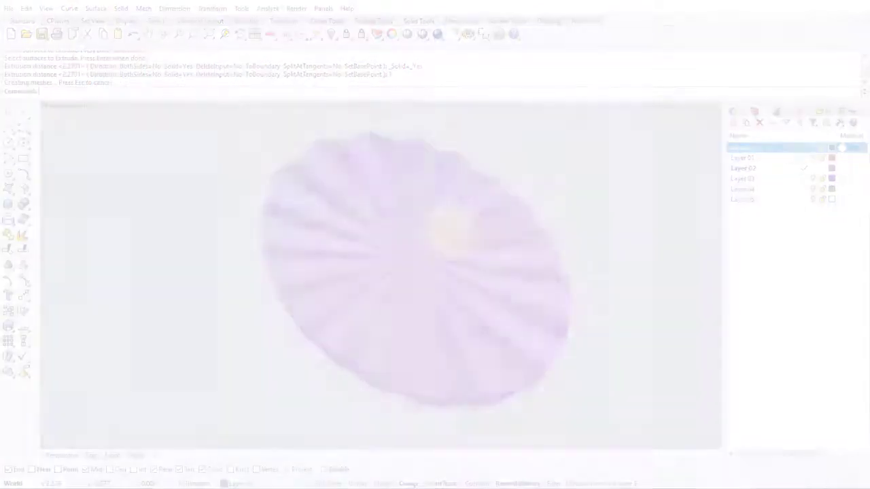